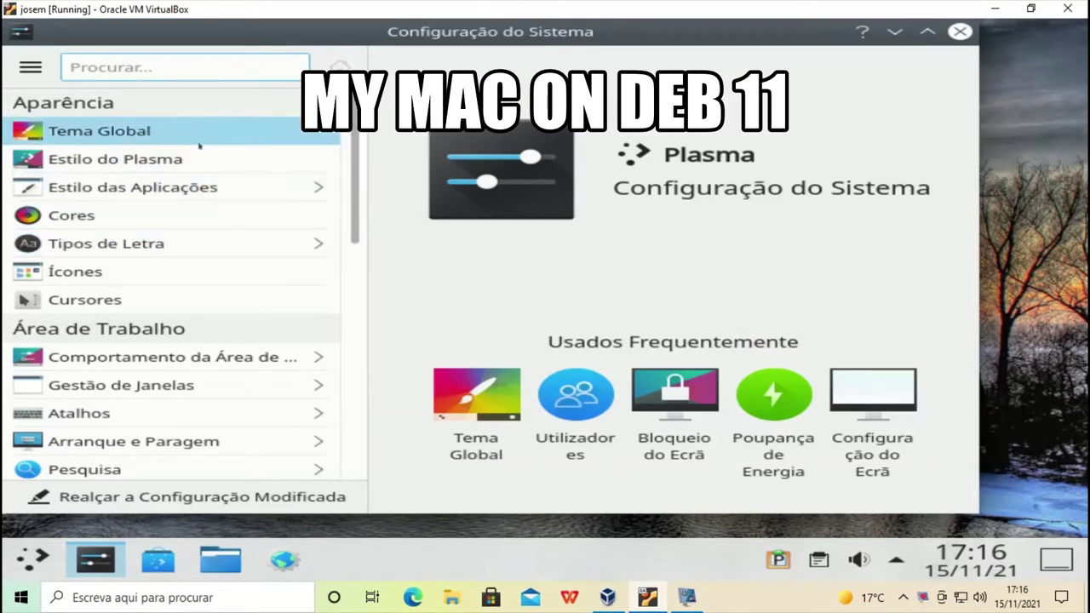
Step: Open the online catalogue of new global themes from the Tema Global settings and search it for "mac"
click(200, 137)
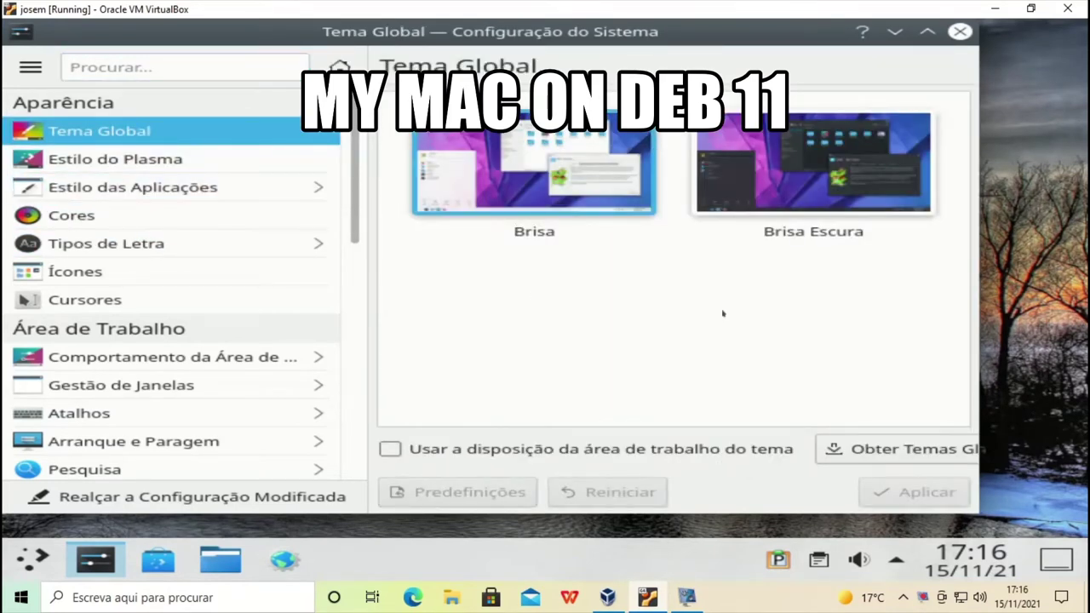
click(852, 449)
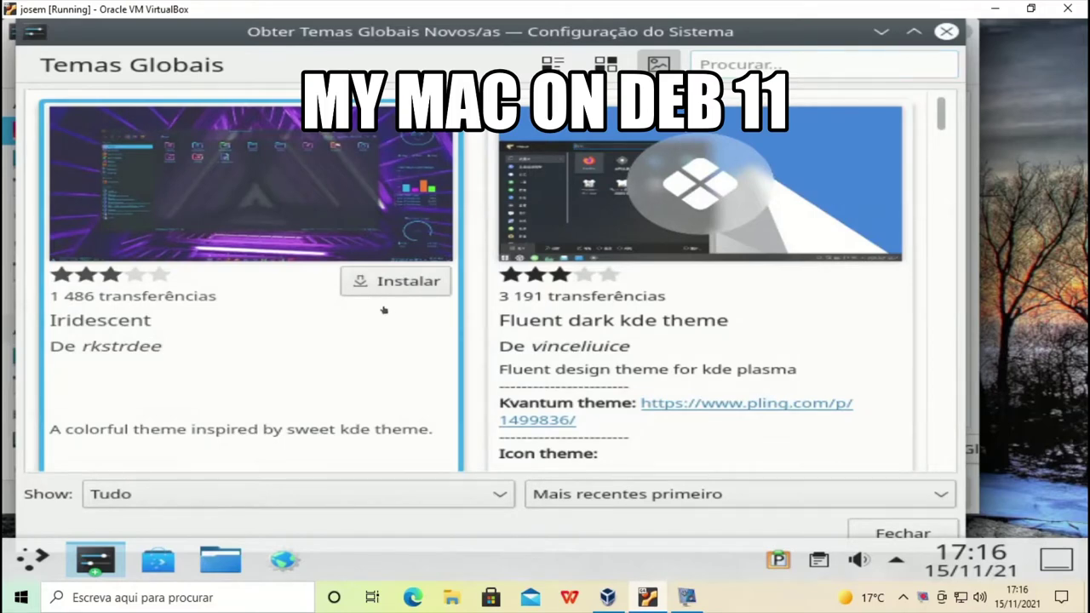
scroll(383, 310, down, 5)
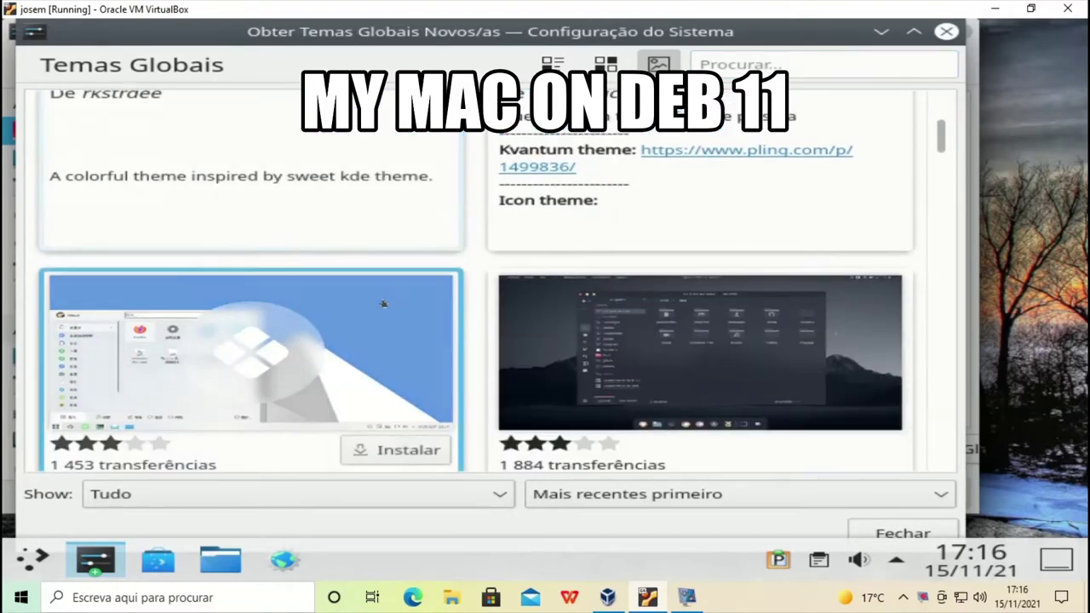
scroll(383, 304, up, 3)
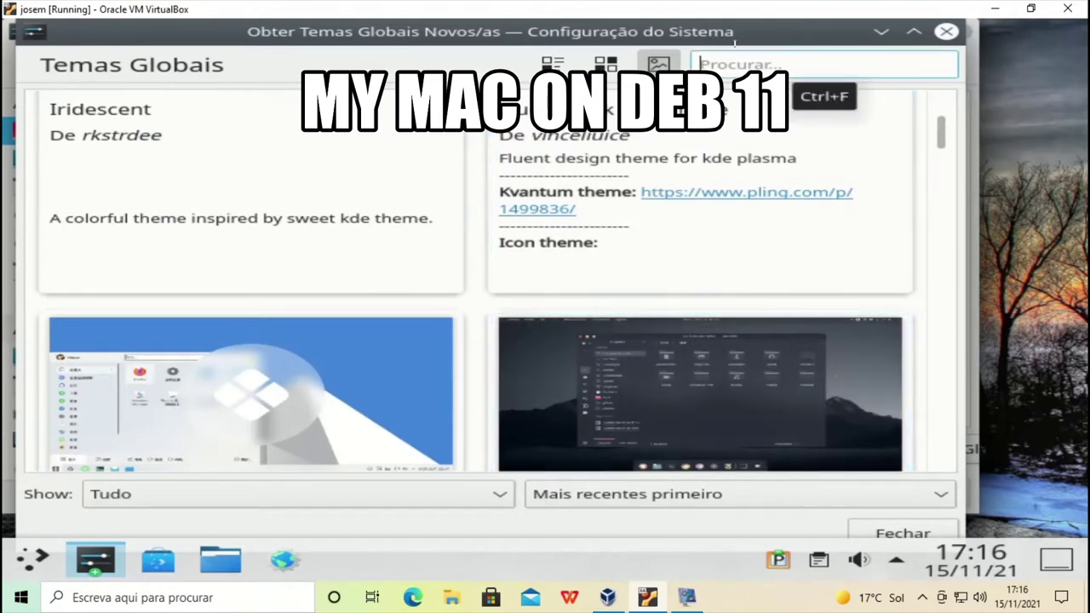
text(mac)
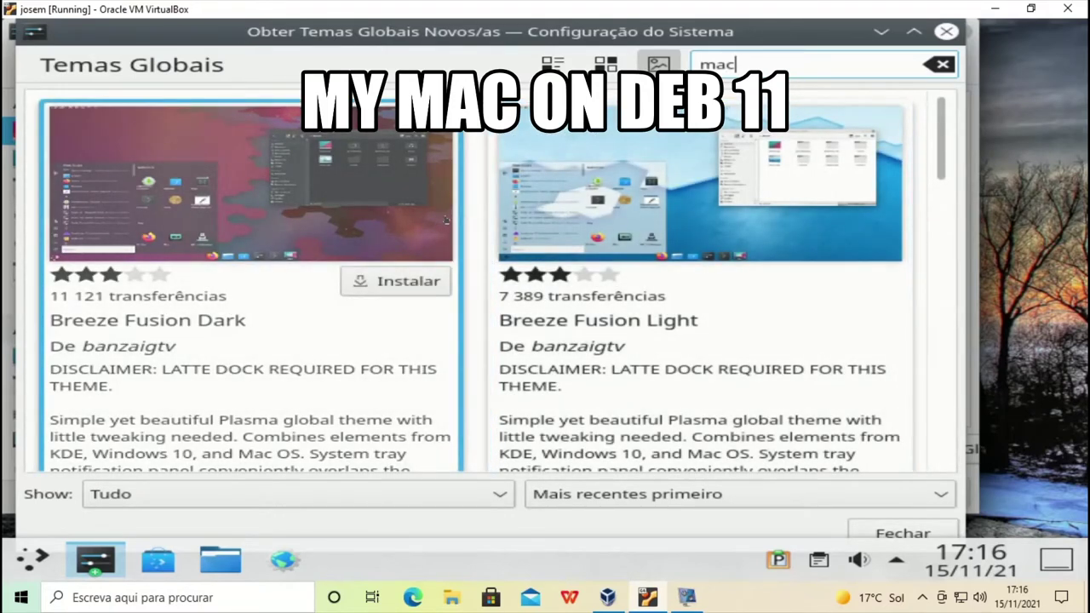
Step: Install the WhiteSur Dark global theme by vinceliuice from the search results
scroll(558, 193, down, 4)
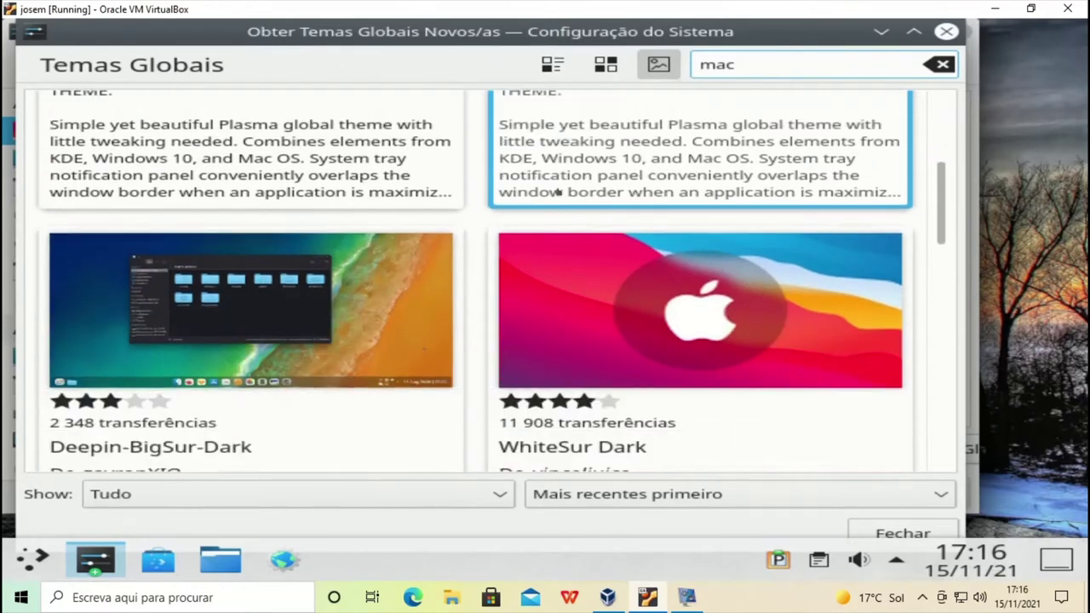
scroll(558, 193, down, 3)
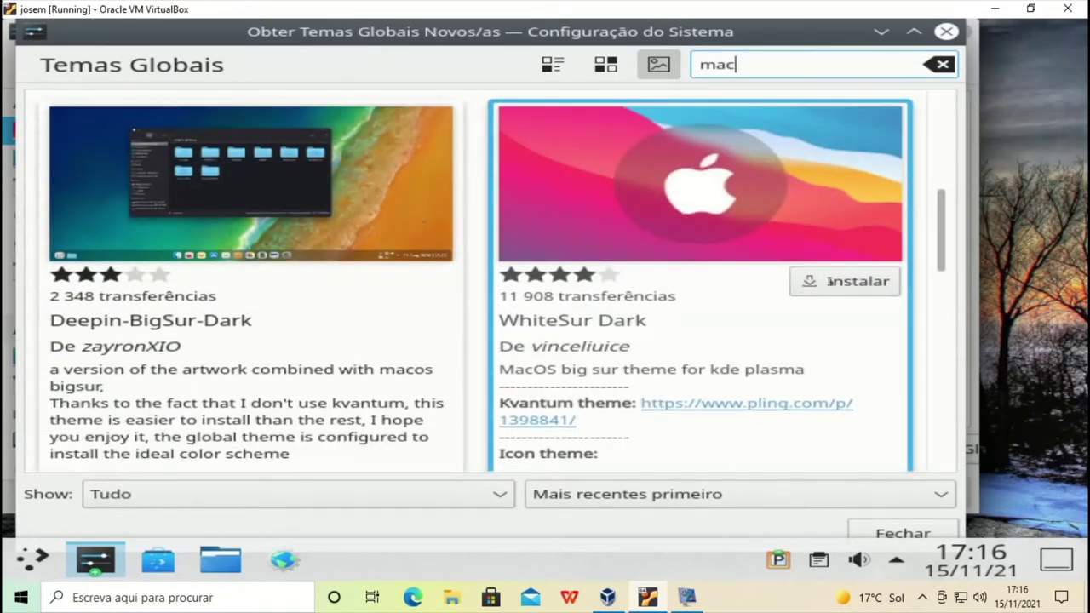
click(828, 281)
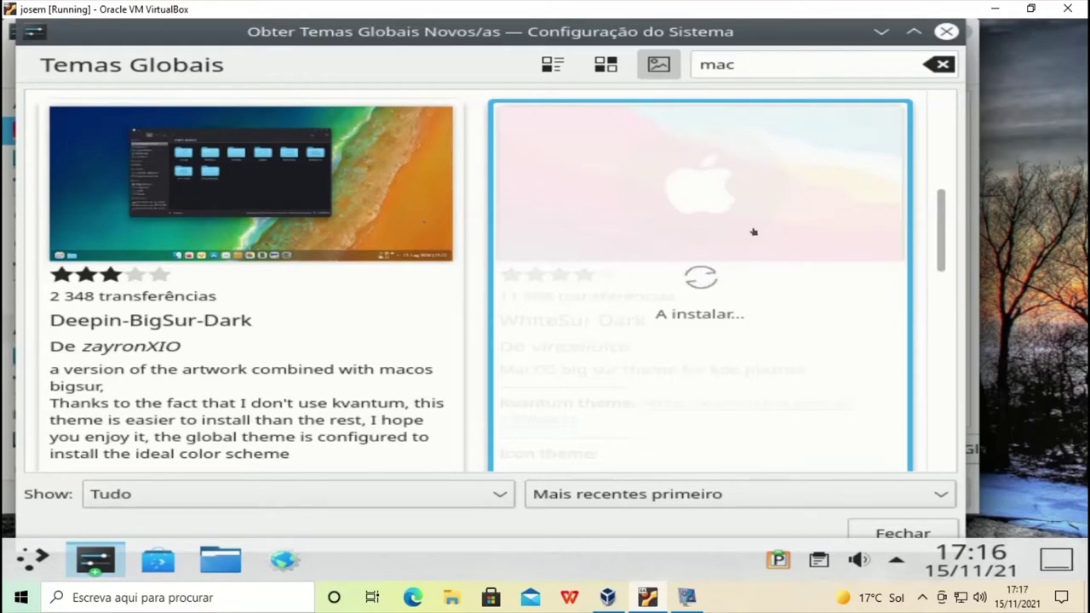
click(690, 598)
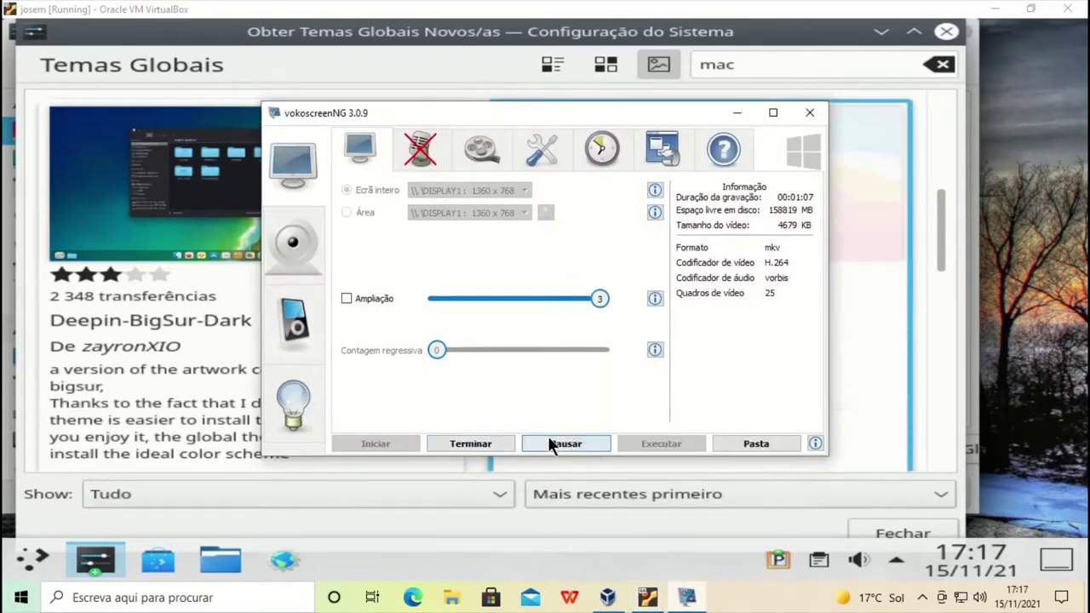
click(554, 439)
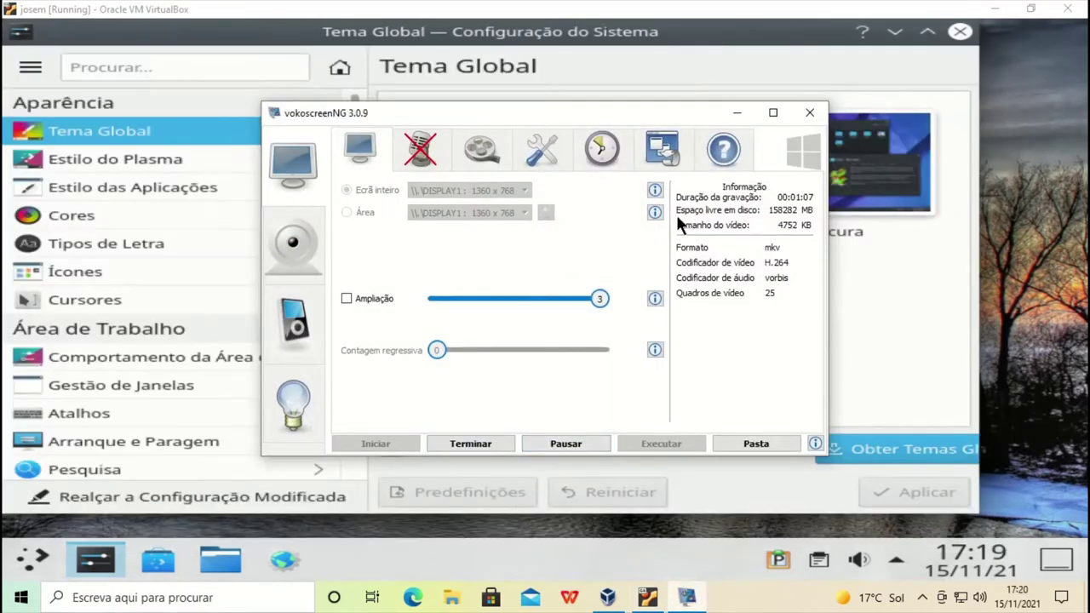
click(737, 113)
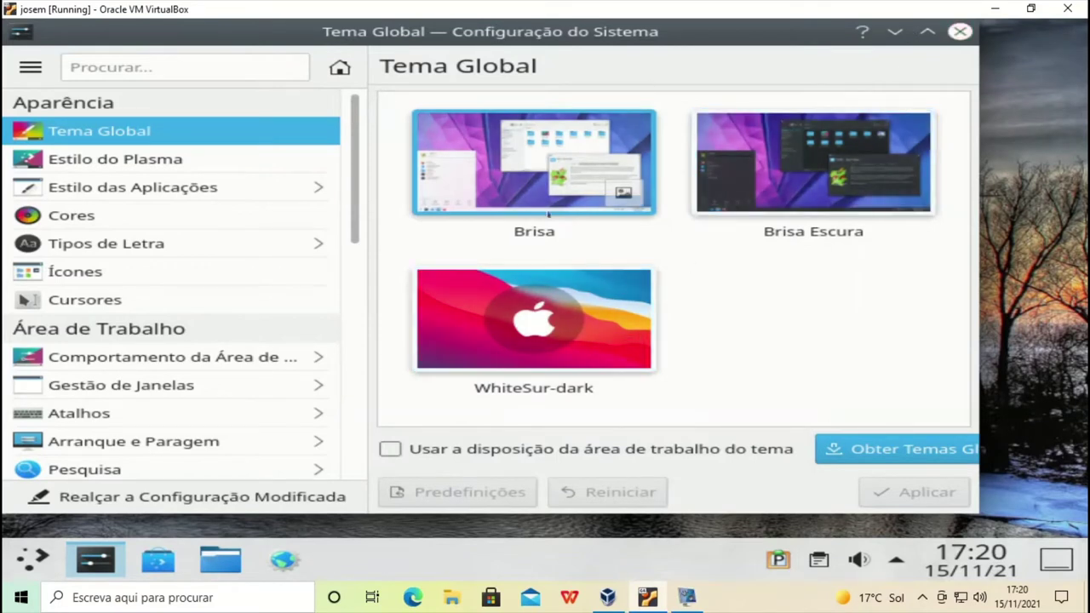
Step: Apply the WhiteSur-dark global theme and close the system settings
click(557, 347)
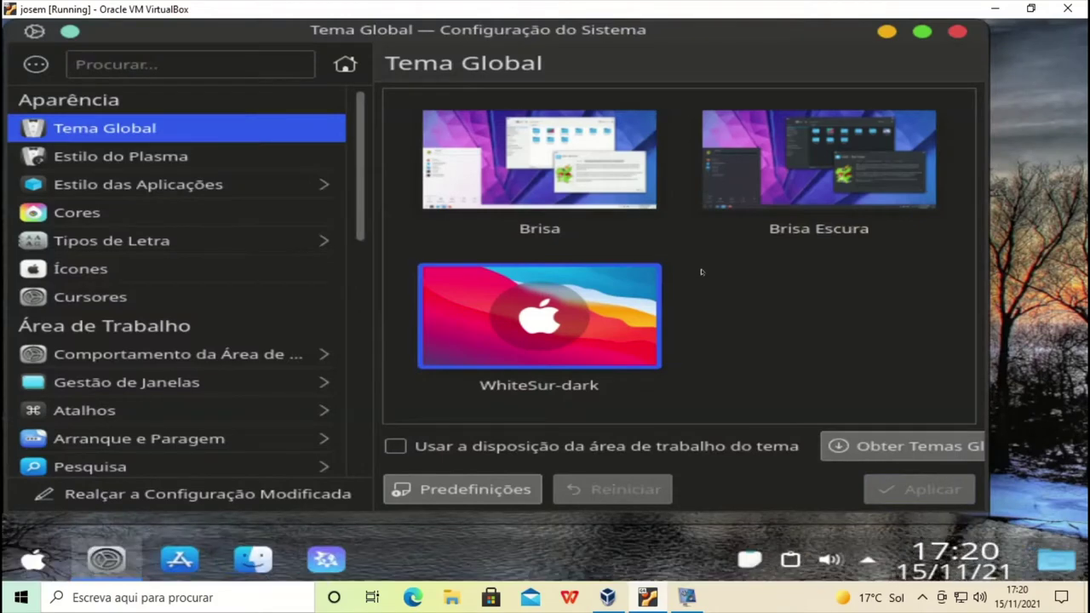
click(954, 32)
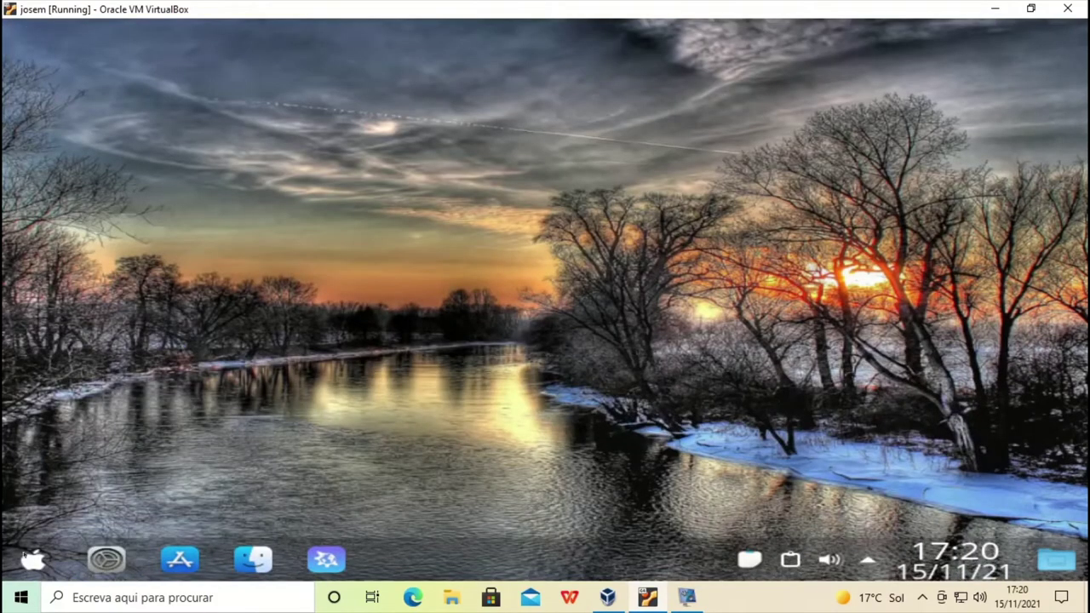
Step: Look through the application launcher's categories and move the file manager to the first place among its favourites
click(33, 559)
mouse_move(143, 240)
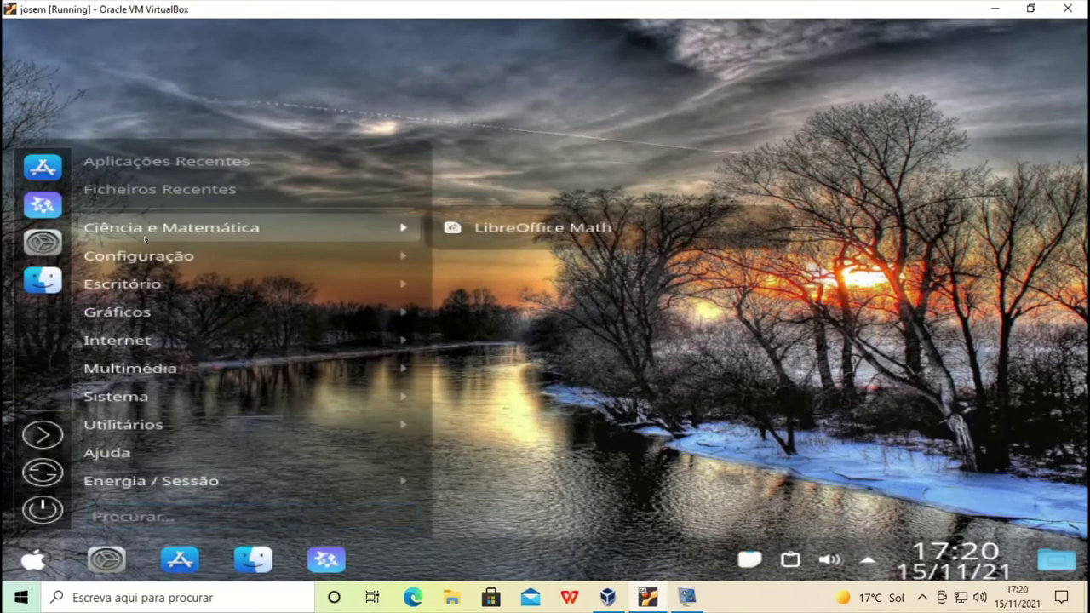
mouse_move(142, 438)
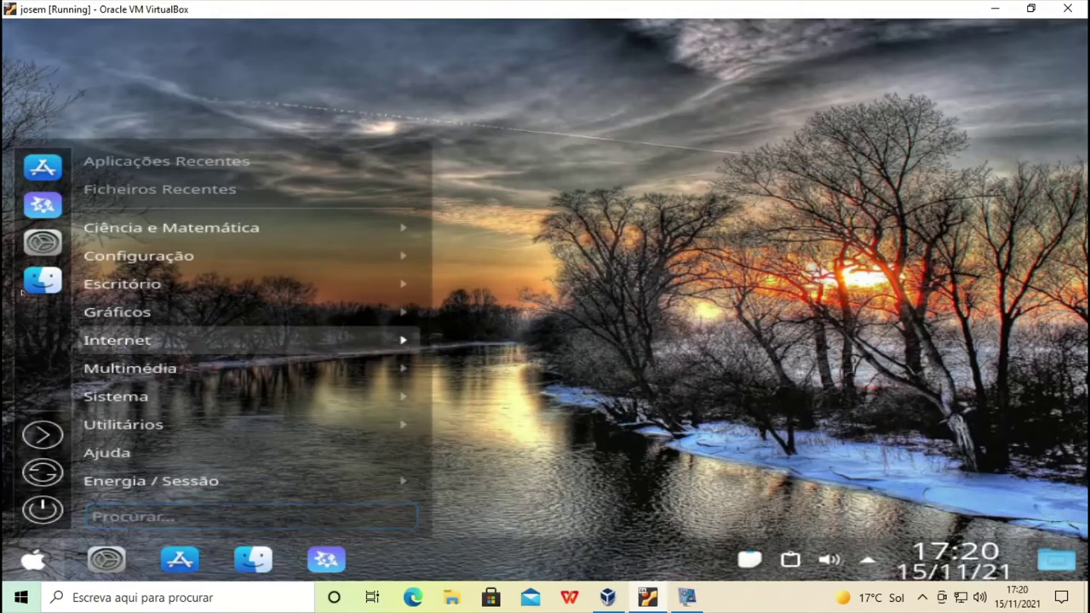
drag(34, 285, 43, 167)
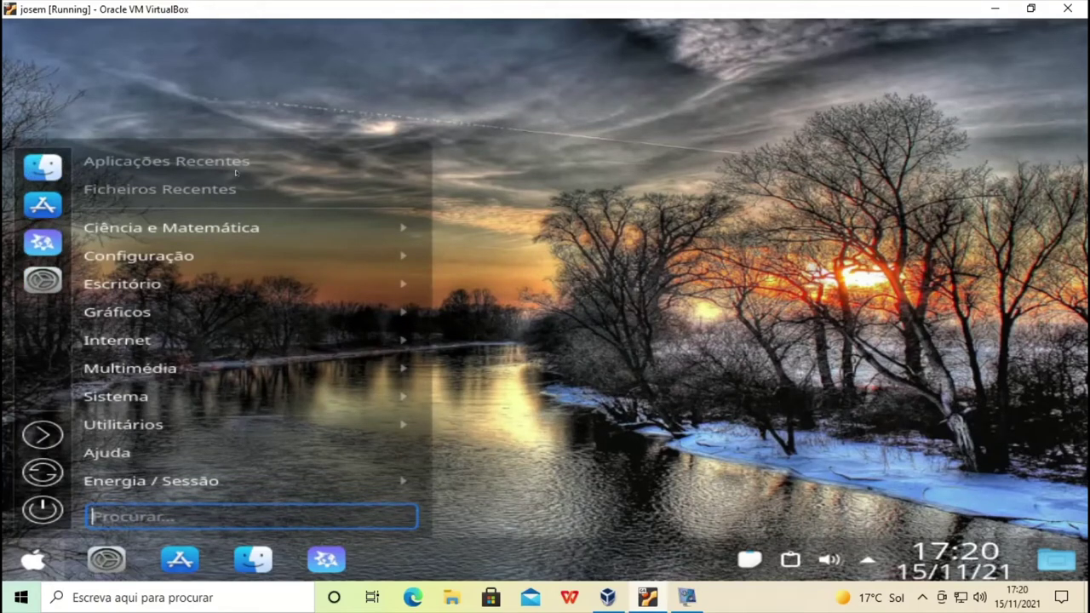
click(492, 162)
Step: Set the desktop wallpaper to the WhiteSur image by Vince Liuice
right_click(492, 162)
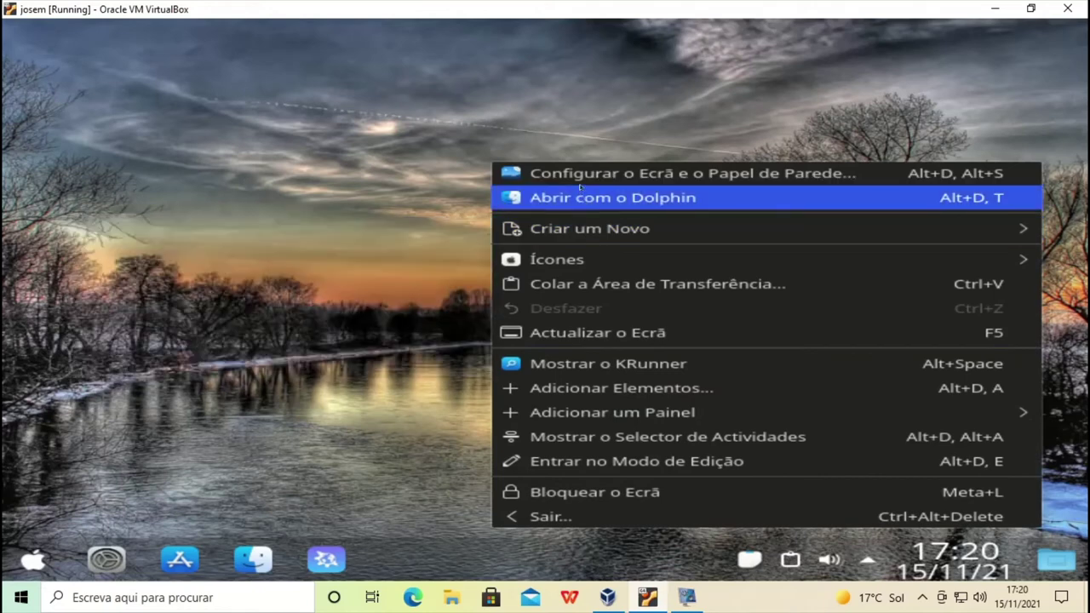
click(554, 181)
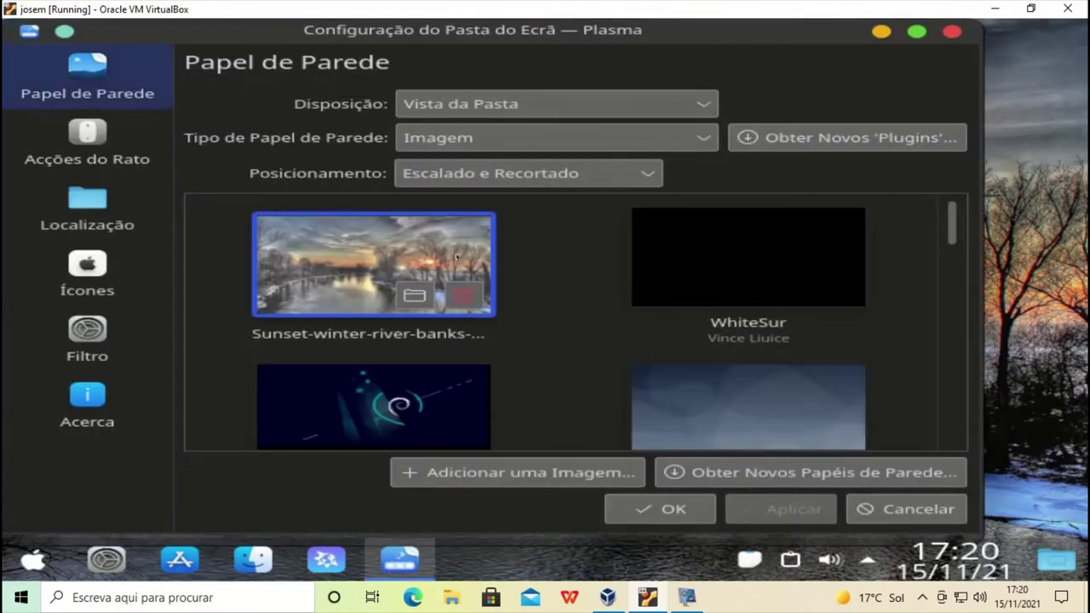
click(748, 256)
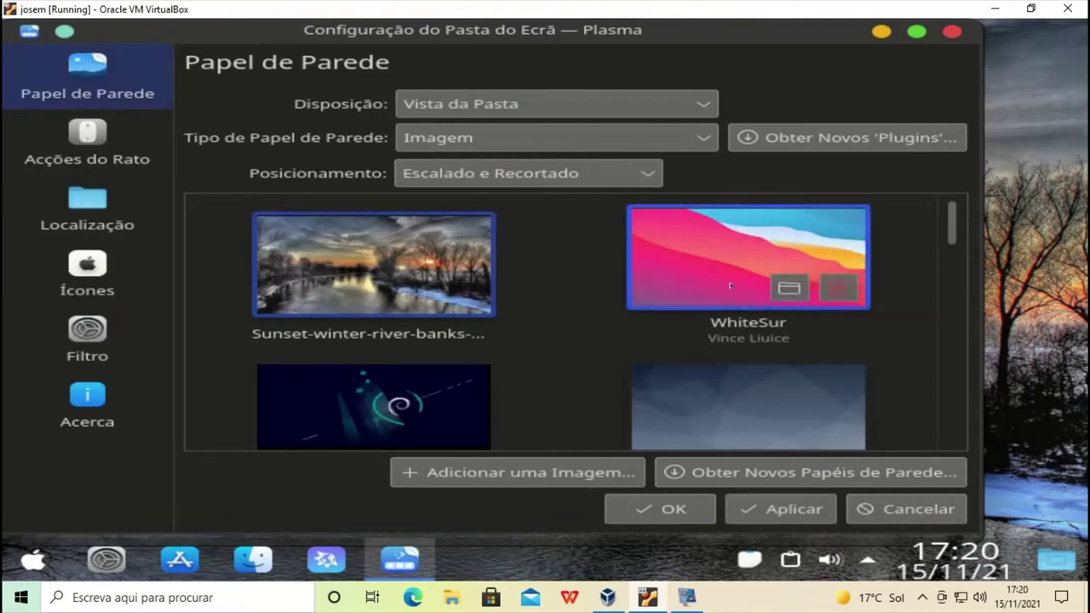
click(780, 511)
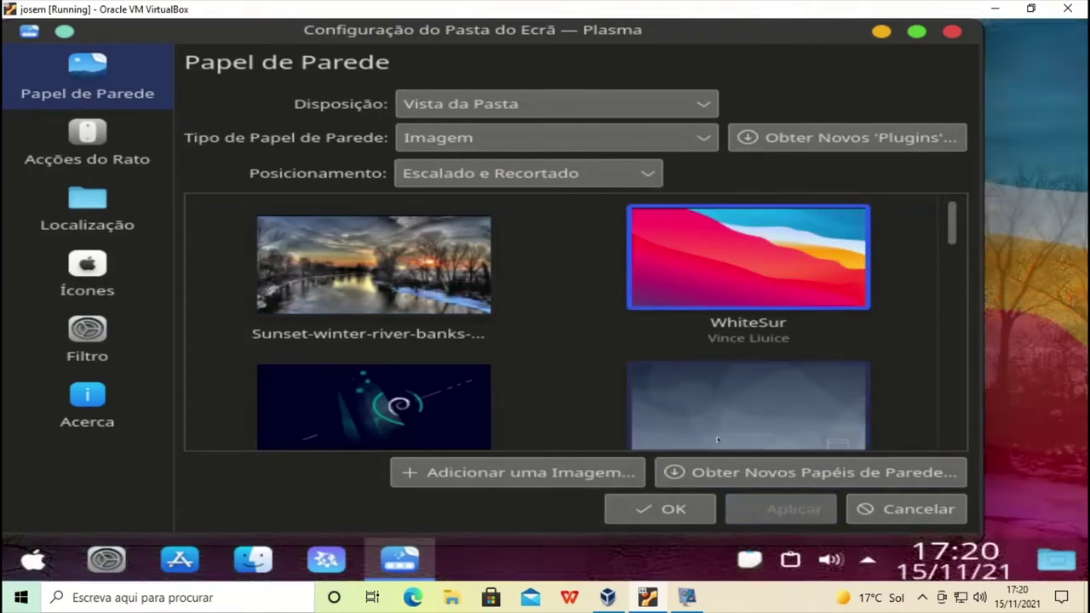
click(707, 359)
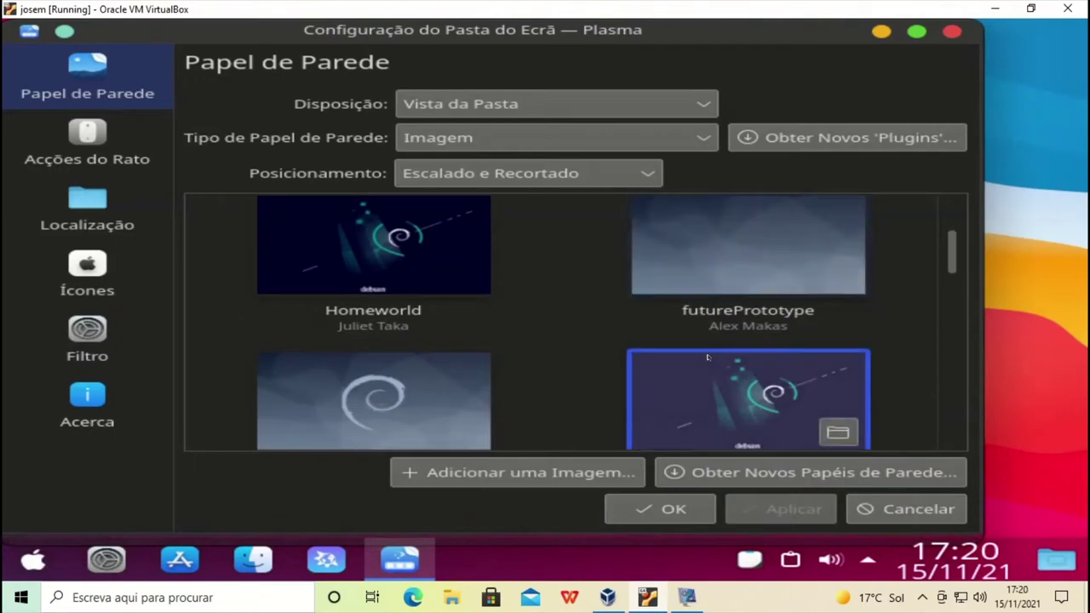
click(662, 509)
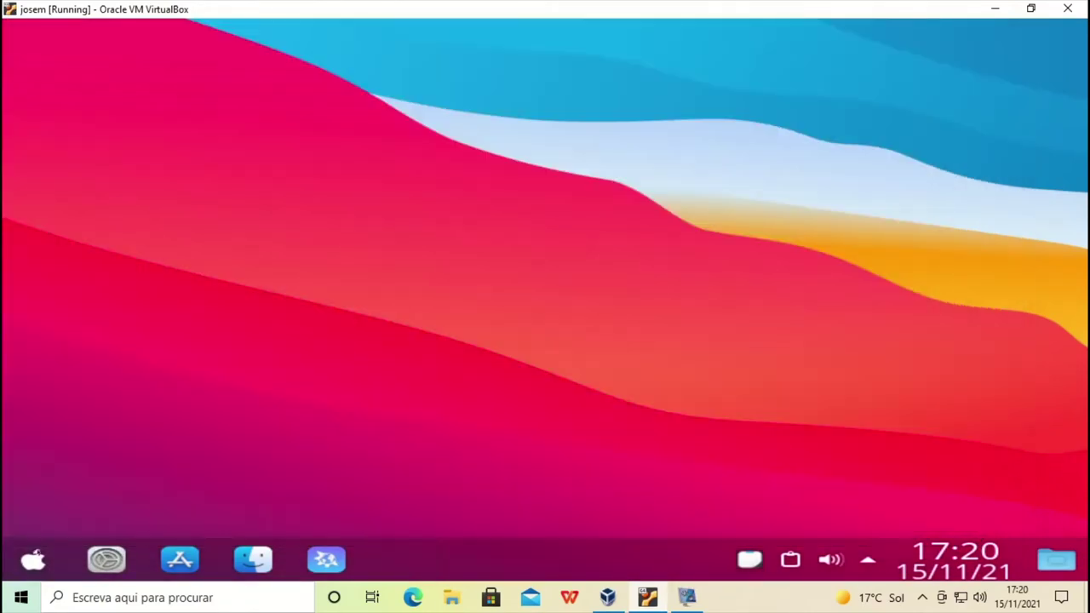
Step: Open the system settings from the application launcher's favourites
click(35, 553)
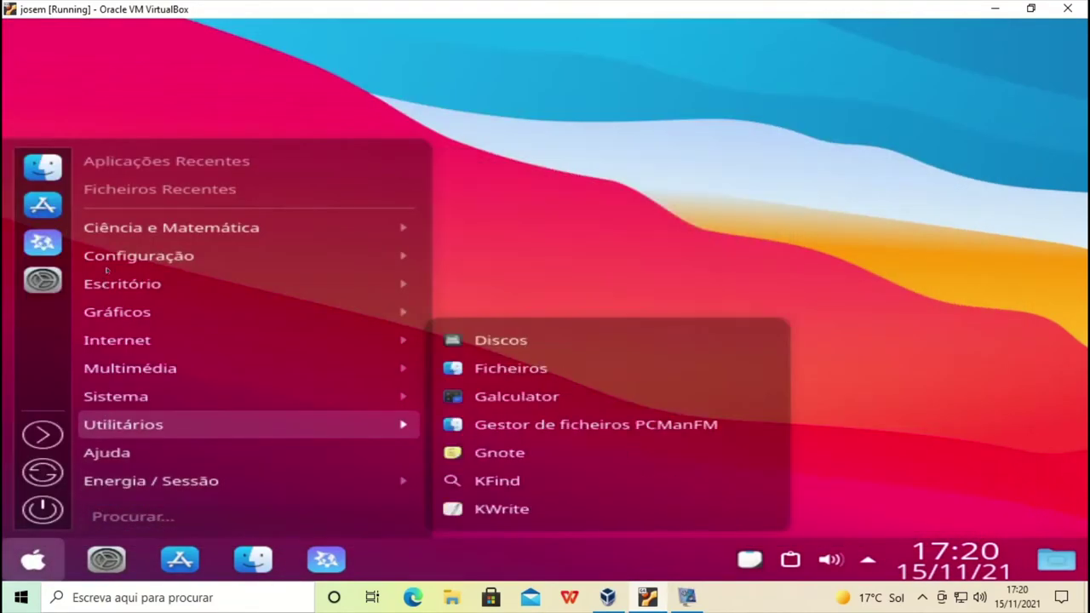
mouse_move(111, 247)
click(42, 280)
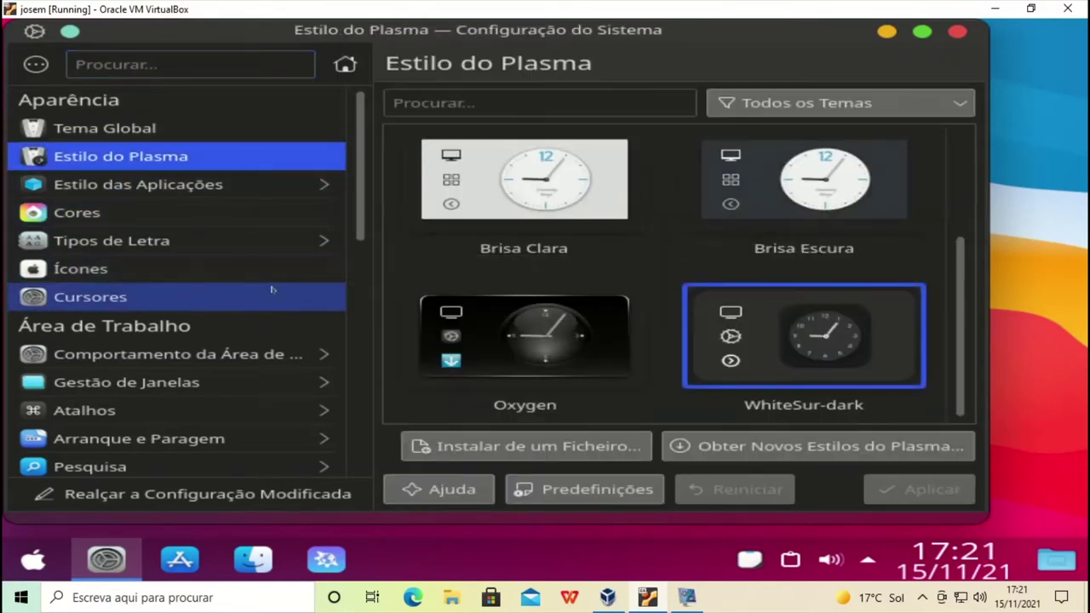
Step: View the Informação do Sistema page, including the full Debian version and the software and hardware details
scroll(219, 425, down, 3)
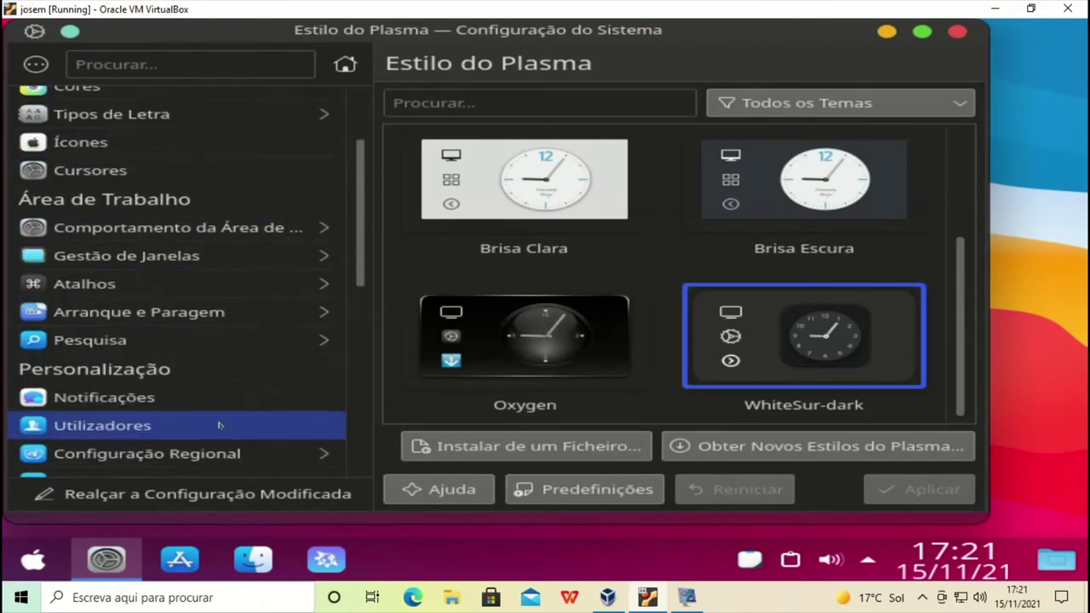
scroll(219, 423, down, 7)
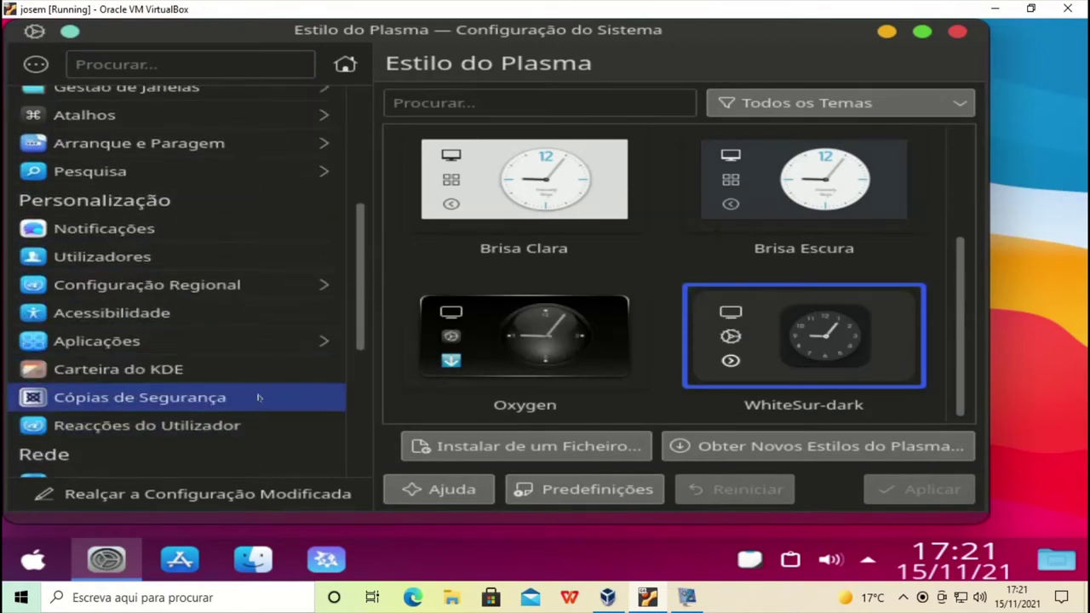
scroll(259, 383, down, 3)
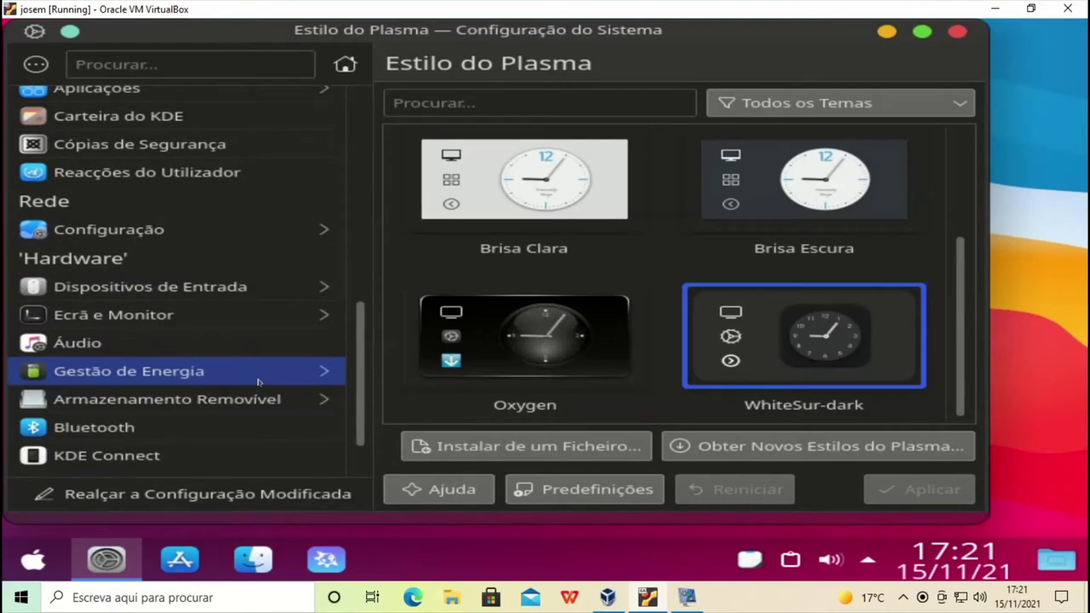
scroll(259, 383, down, 2)
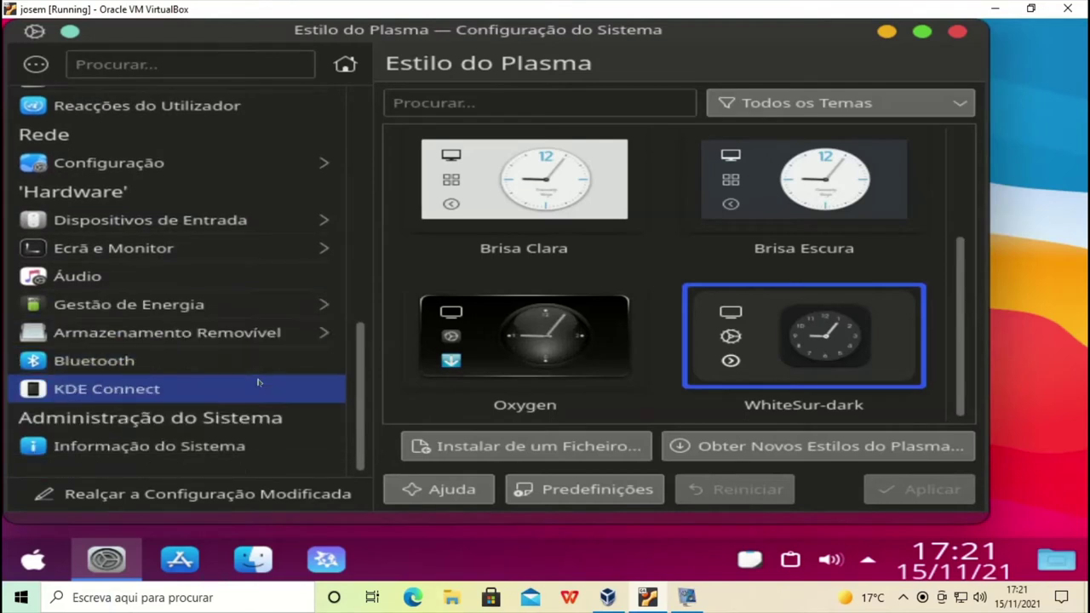
click(227, 437)
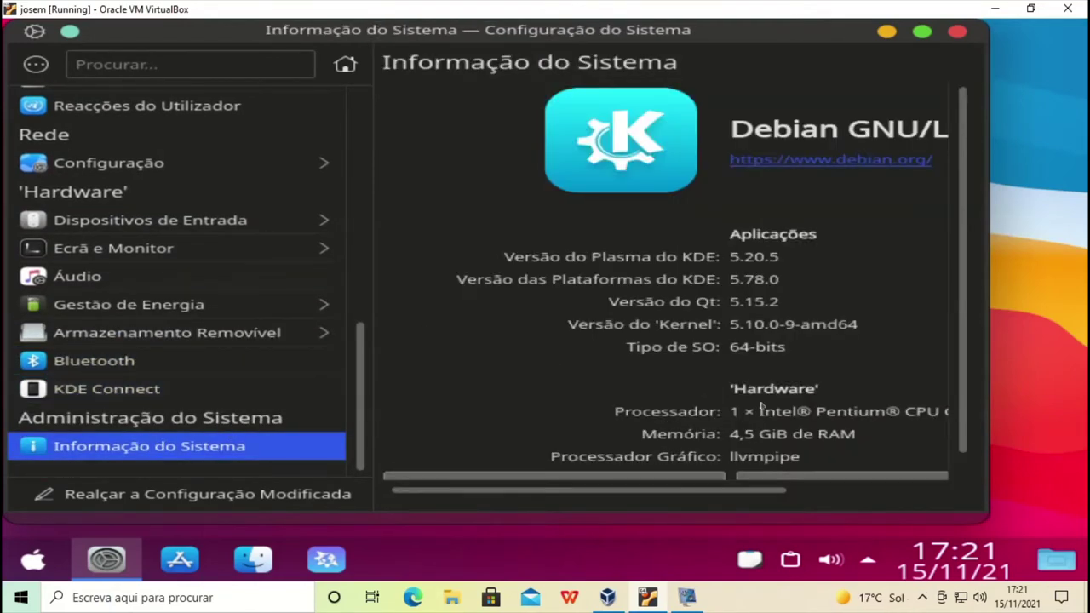
drag(718, 490, 799, 491)
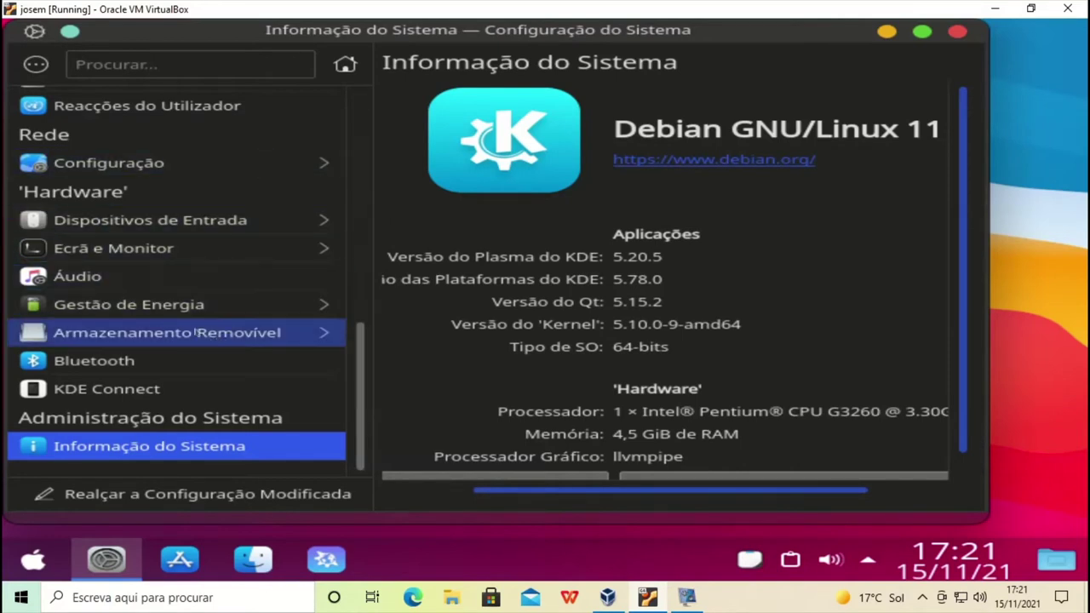
Step: Examine the Gestão de Janelas pages for window behaviour, window rules and KWin scripts, and return to the main settings list
scroll(195, 325, up, 3)
scroll(195, 325, up, 5)
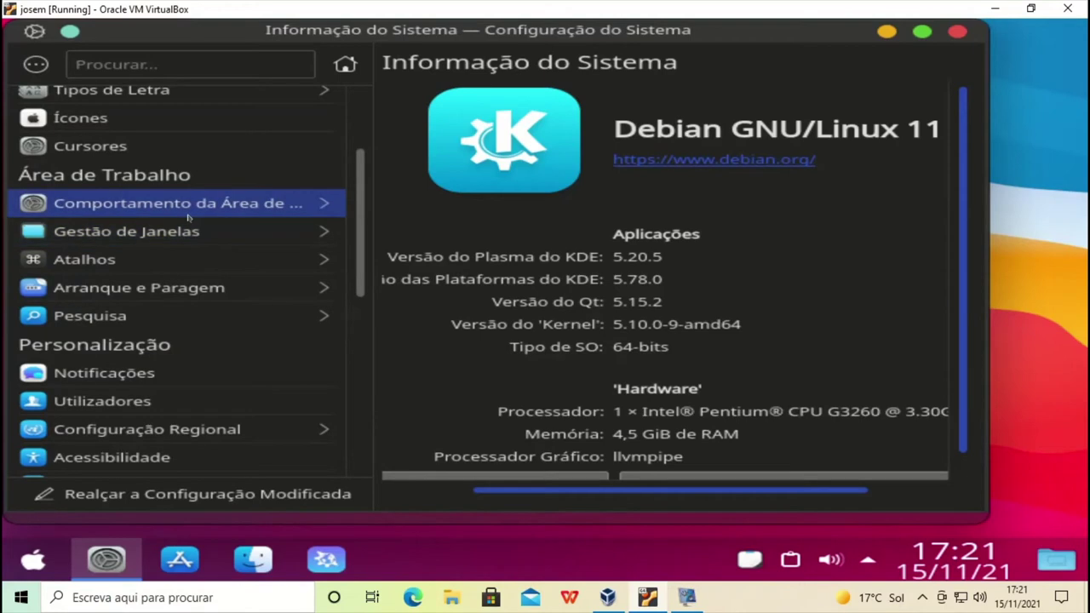
click(189, 226)
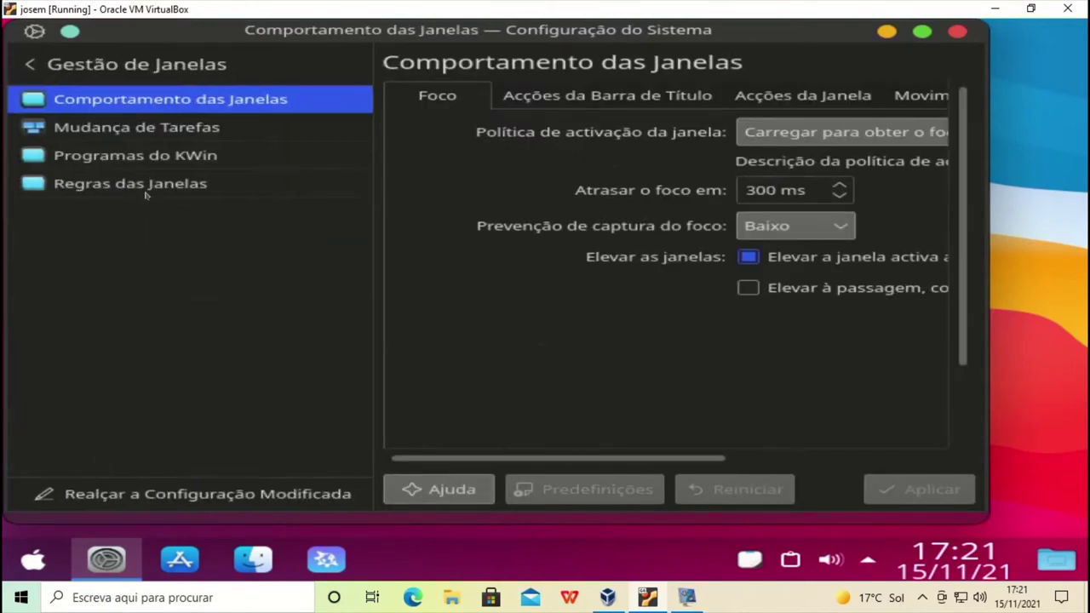
click(139, 182)
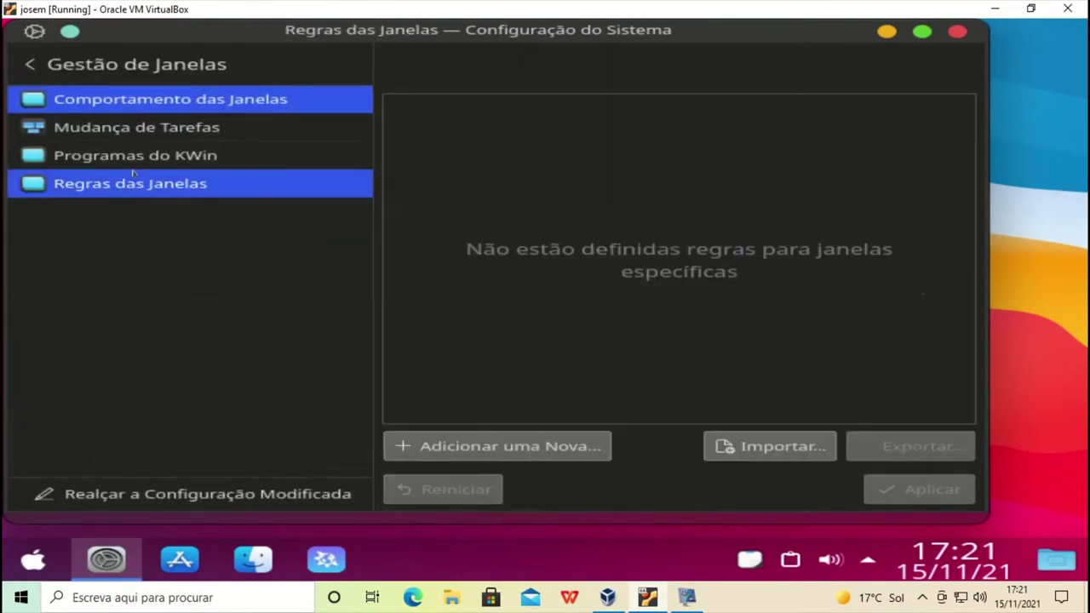
click(130, 157)
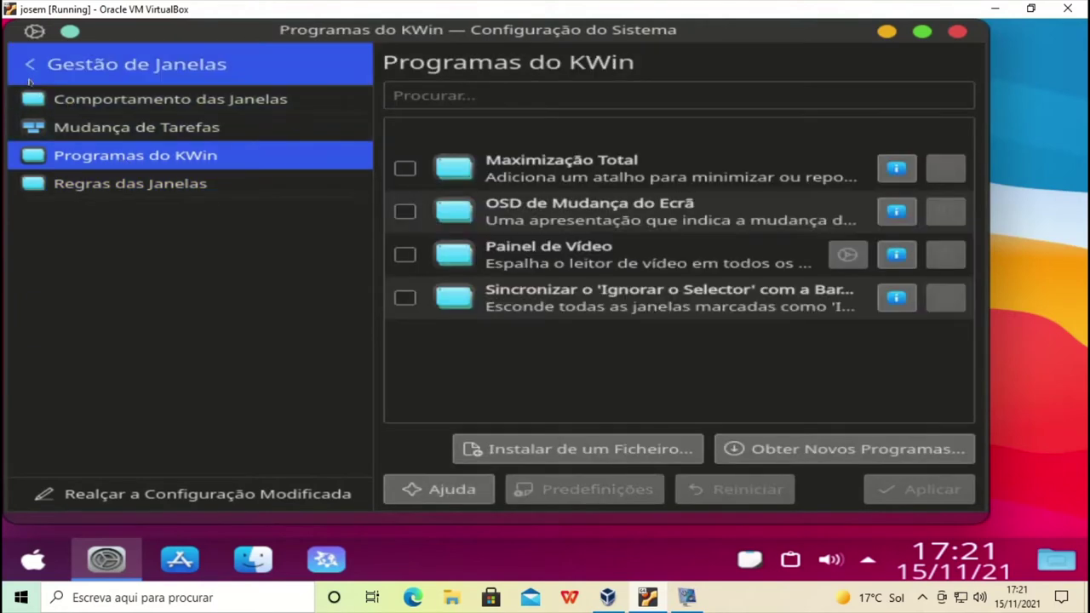
click(30, 64)
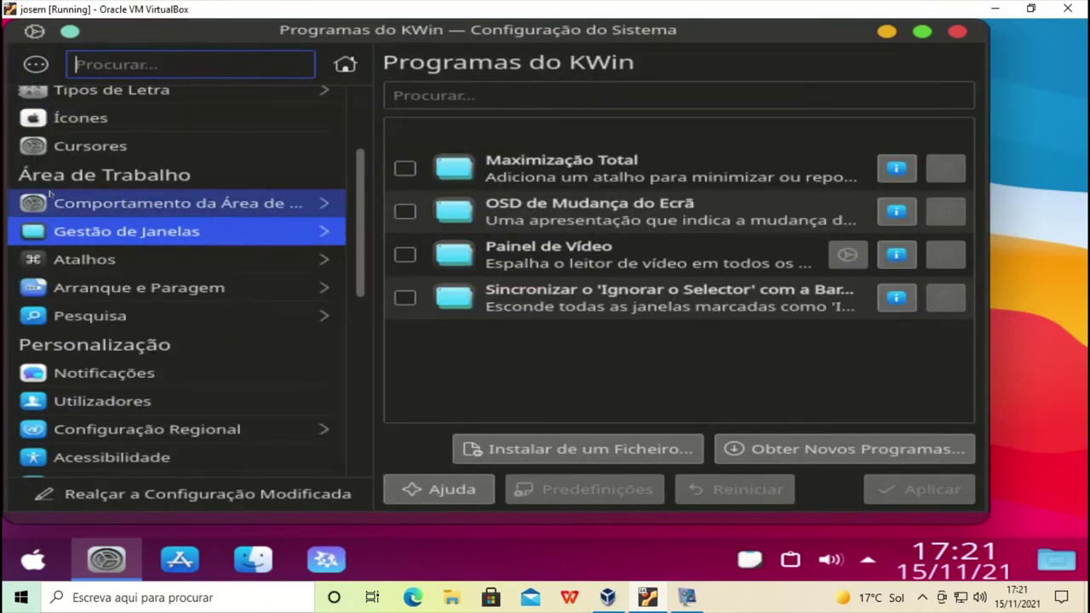
Step: View the desktop behaviour pages Comportamento Geral, Extremos do Ecrã and Ecrã Táctil, and open Efeitos do Ecrã
click(57, 203)
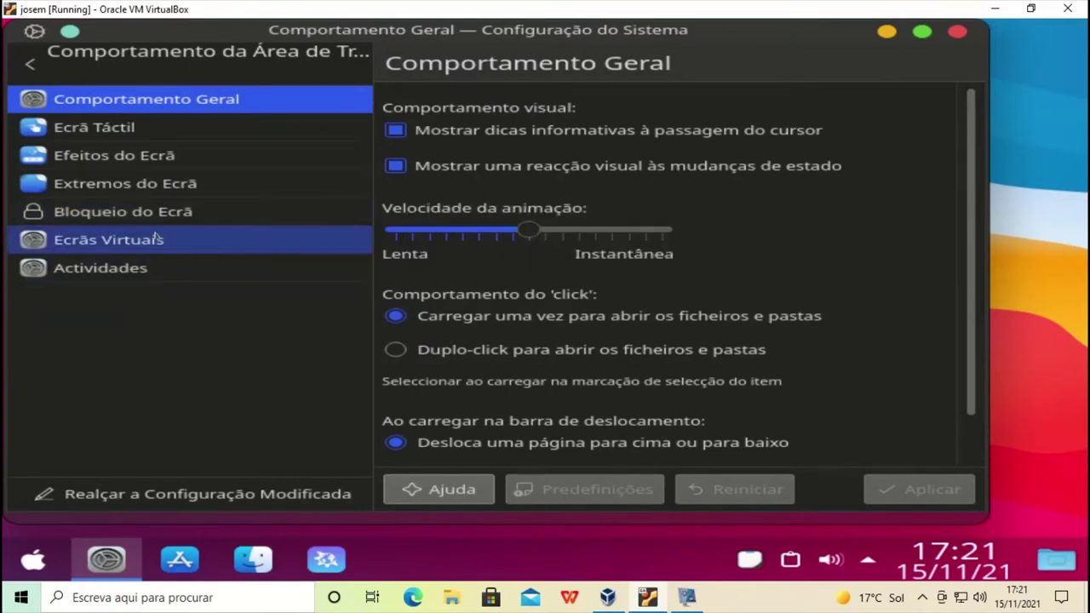
click(160, 189)
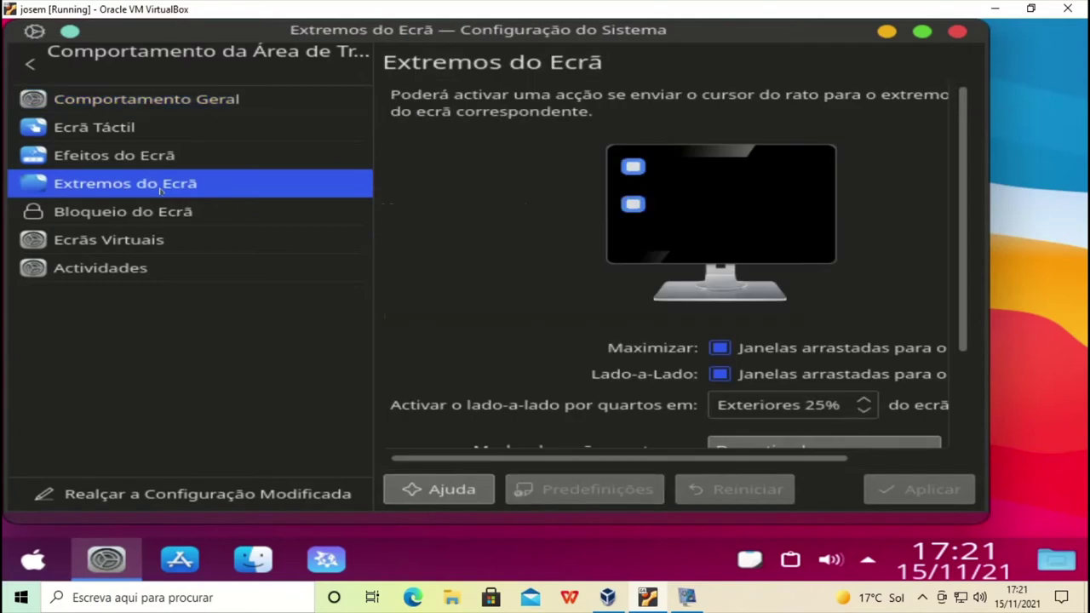
click(141, 128)
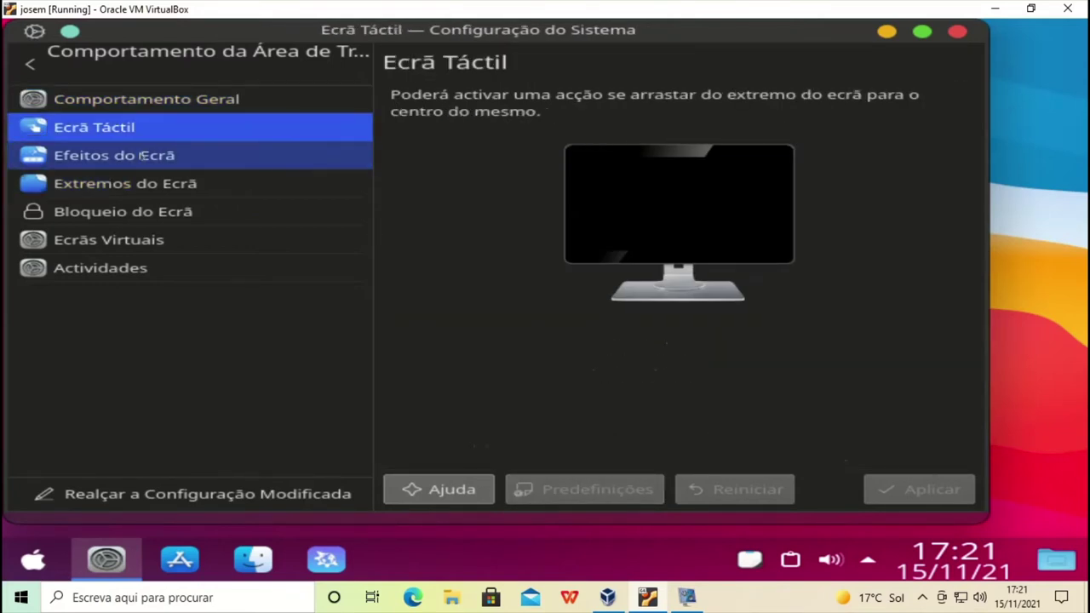
click(140, 155)
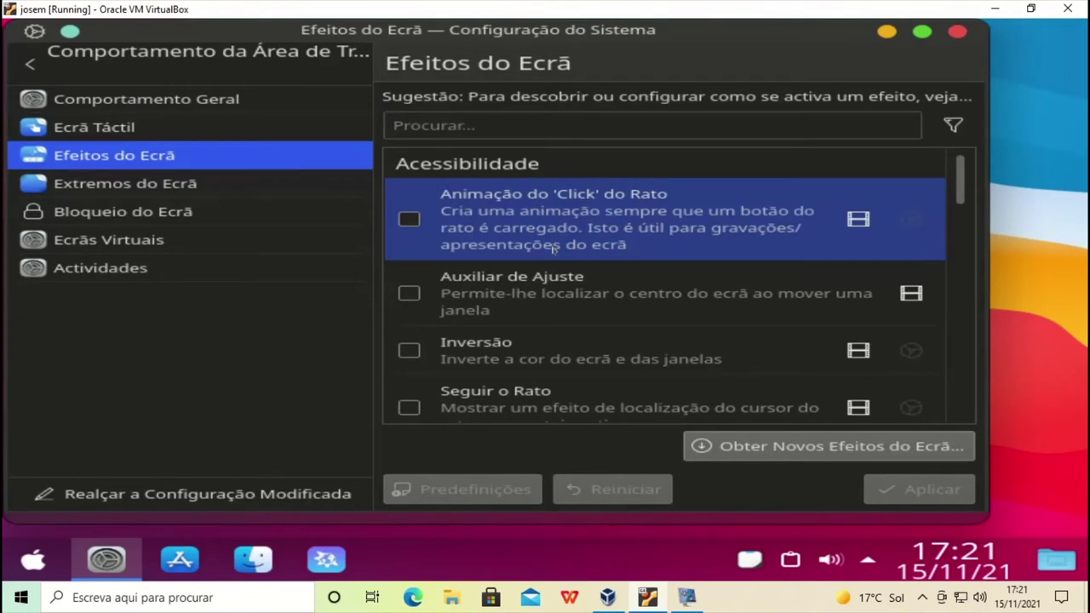
Step: Enable the accessibility effects Inversão, Auxiliar de Ajuste, Animação do 'Click' do Rato and Seguir o Rato
scroll(554, 248, down, 1)
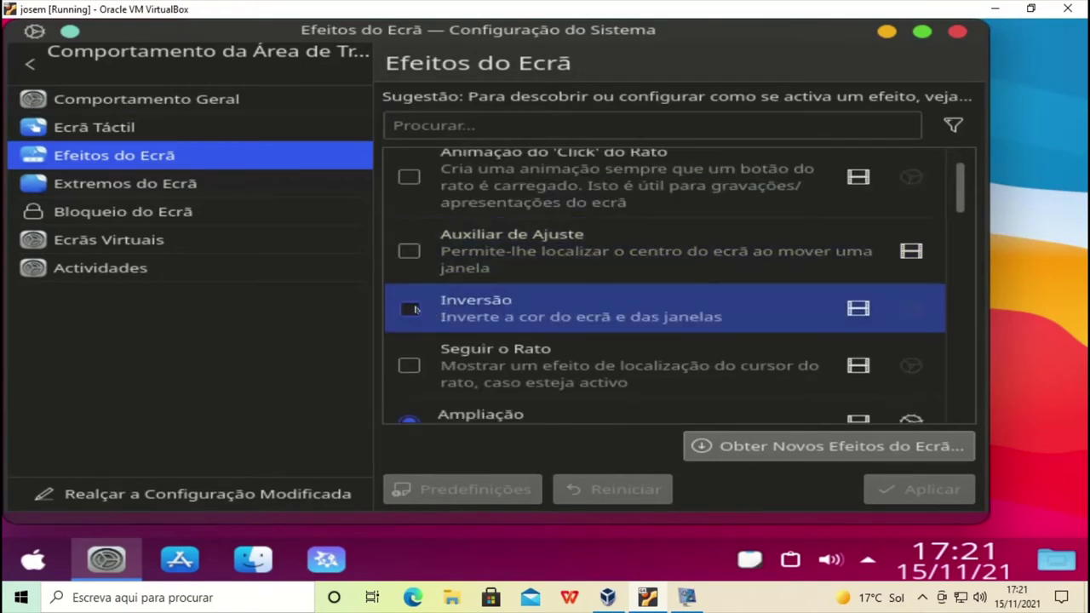
click(414, 309)
click(411, 250)
click(409, 176)
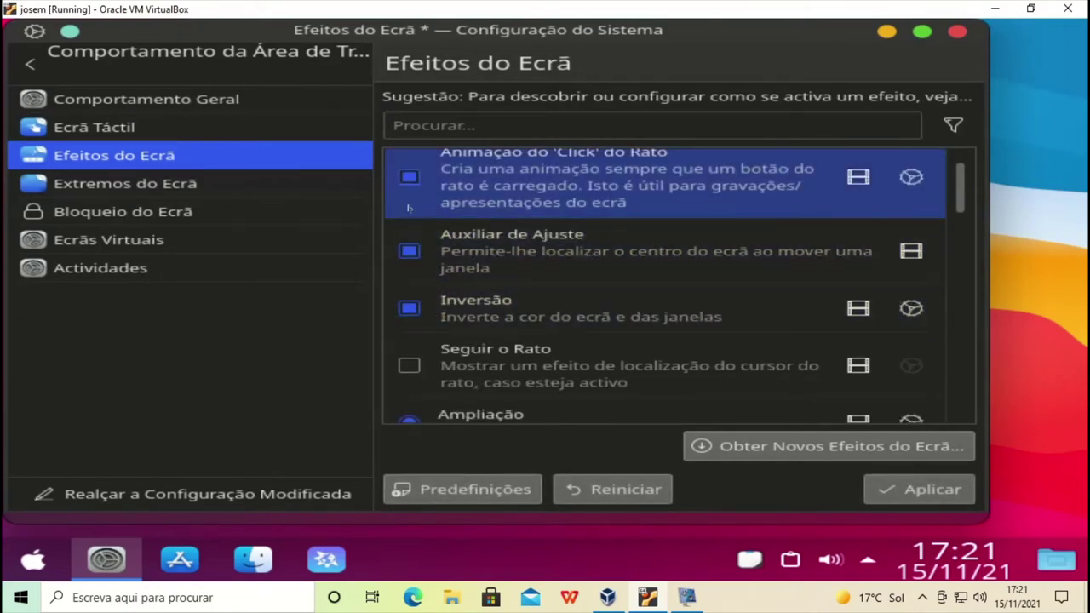
click(418, 352)
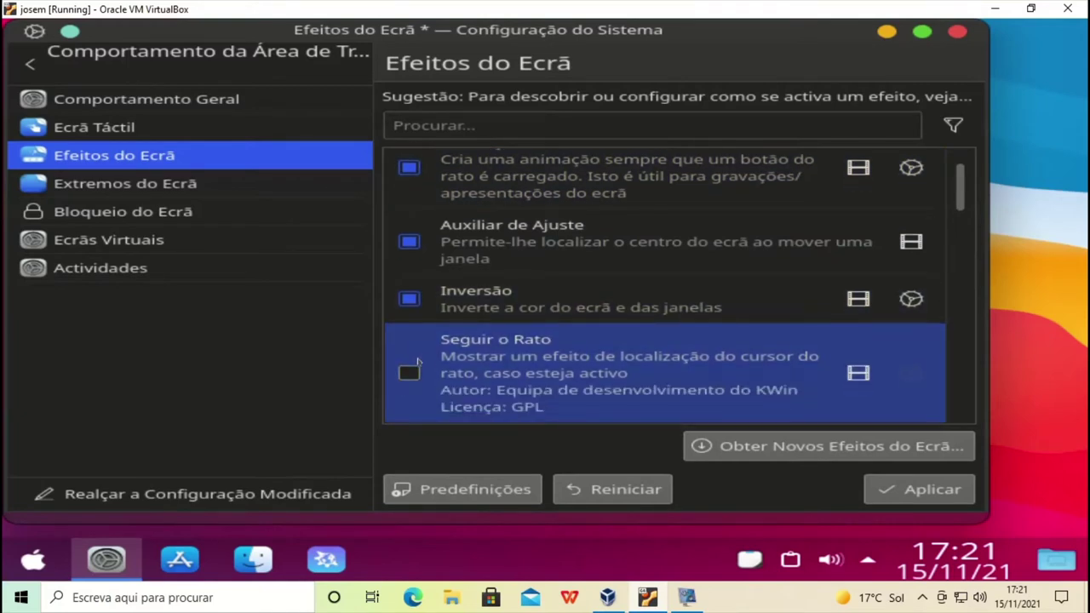
click(412, 373)
Step: Enable the window management effects Cubo de Ecrãs and Dimensionar a Janela
scroll(465, 340, down, 3)
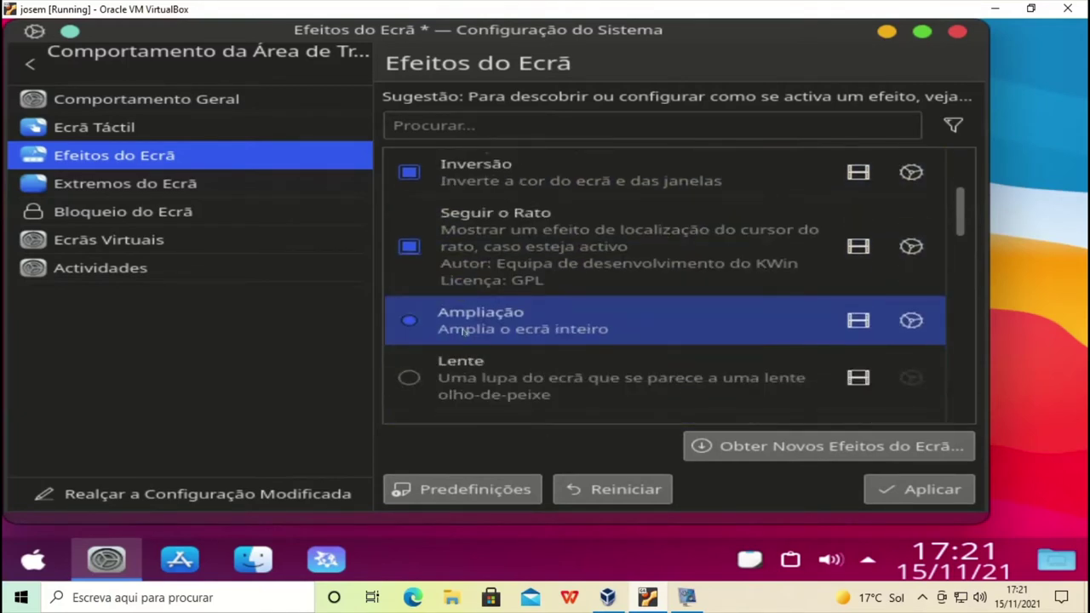
scroll(471, 344, down, 1)
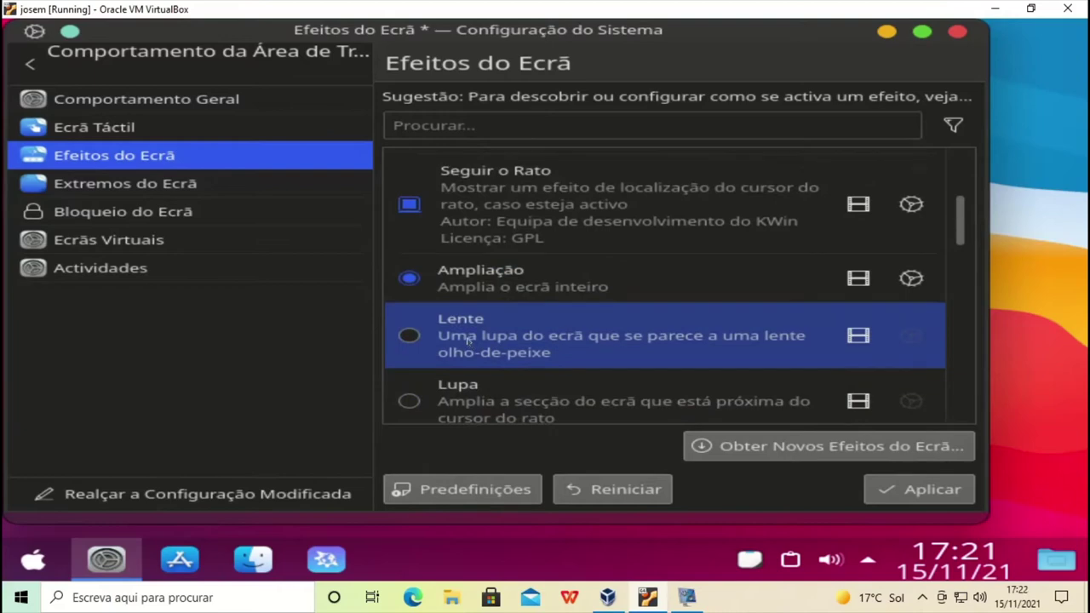
scroll(467, 341, down, 7)
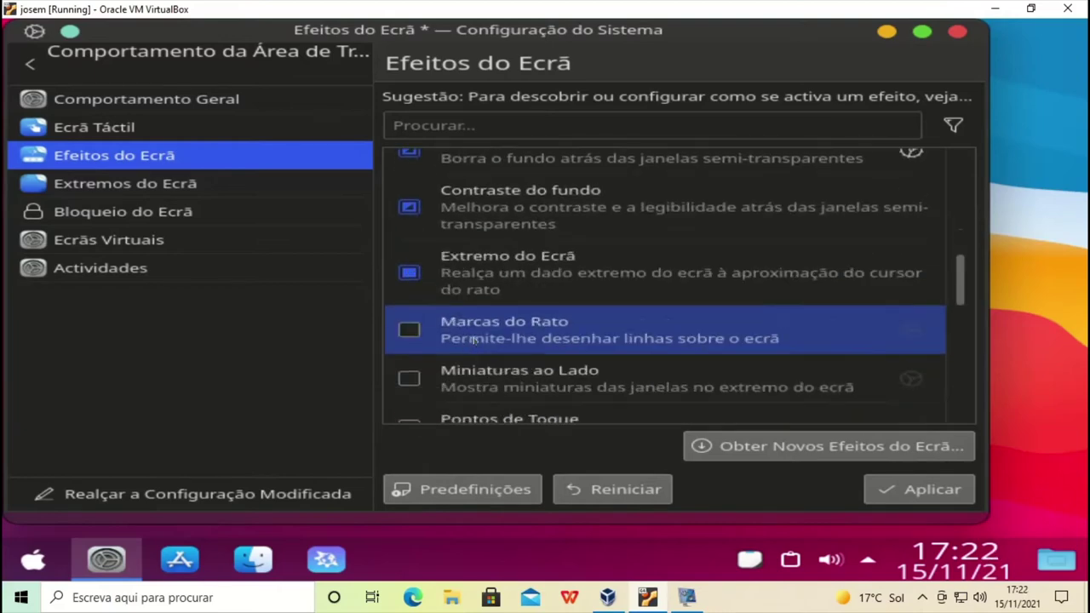
scroll(471, 339, down, 4)
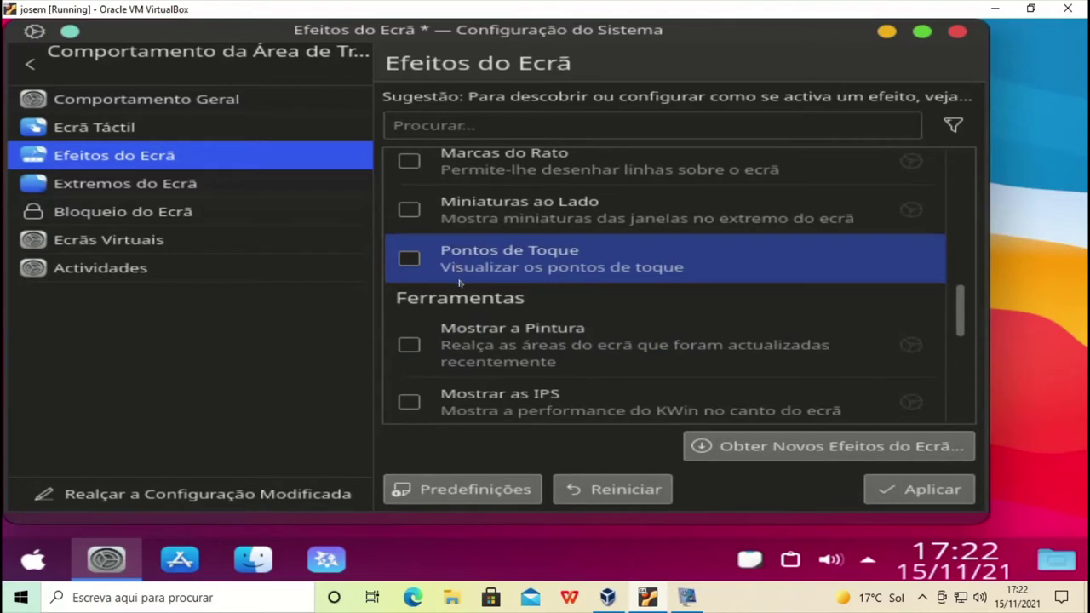
scroll(553, 323, down, 1)
scroll(596, 353, down, 1)
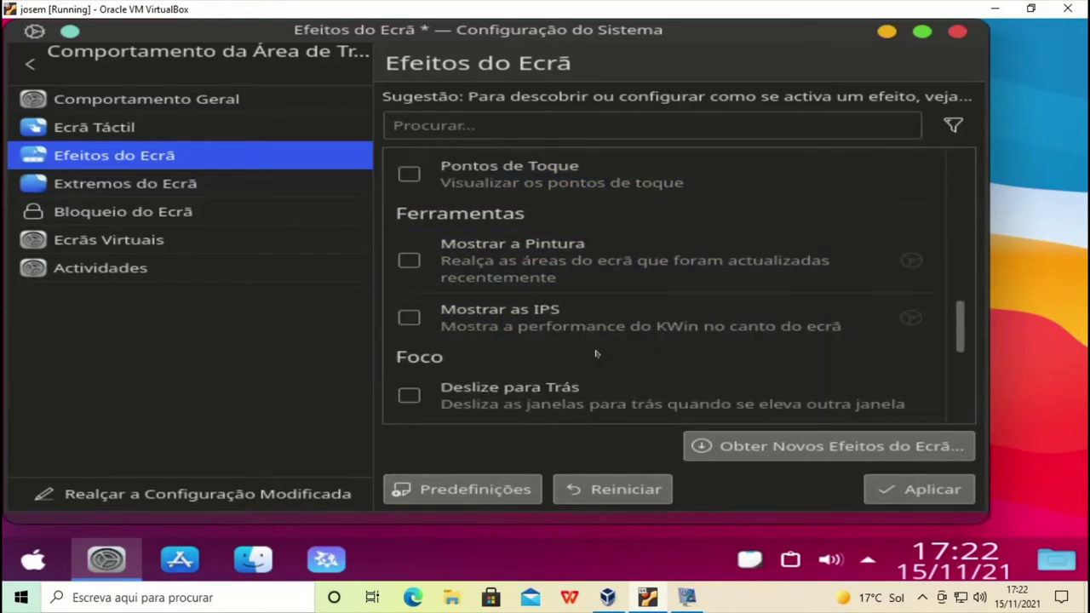
scroll(597, 353, down, 2)
scroll(595, 350, down, 3)
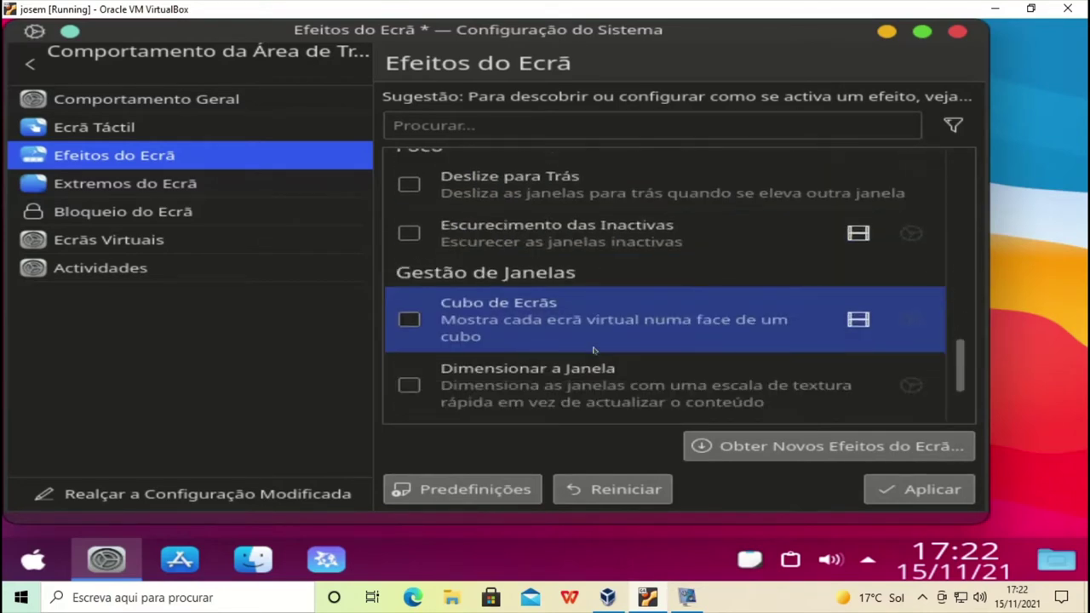
click(409, 320)
scroll(542, 332, down, 2)
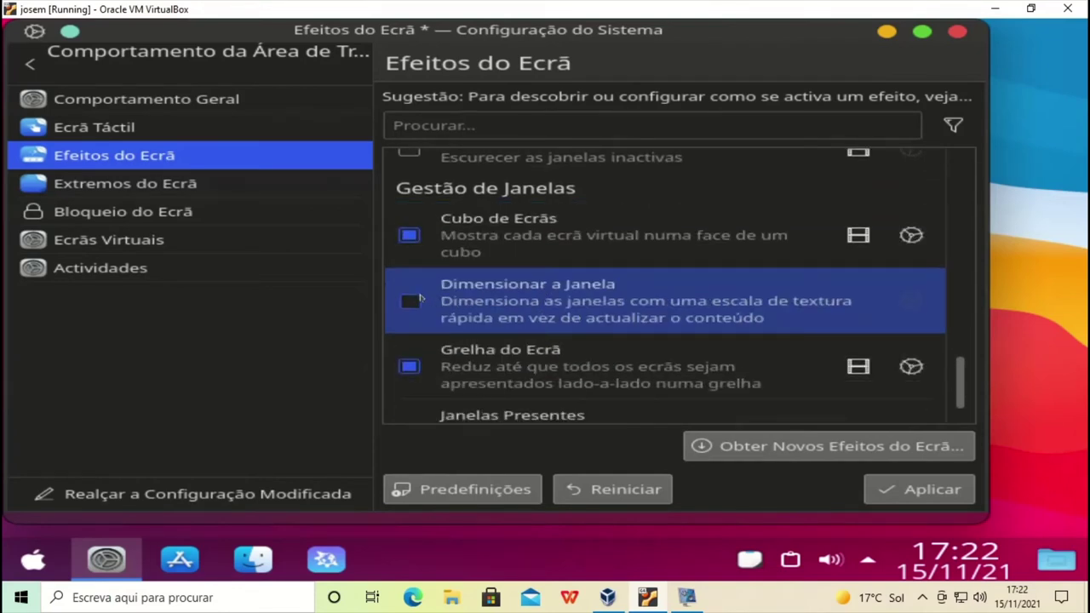
click(410, 300)
scroll(511, 321, down, 1)
Step: Enable the Escurecimento das Inactivas focus effect and show the details of Deslize para Trás
scroll(512, 319, up, 3)
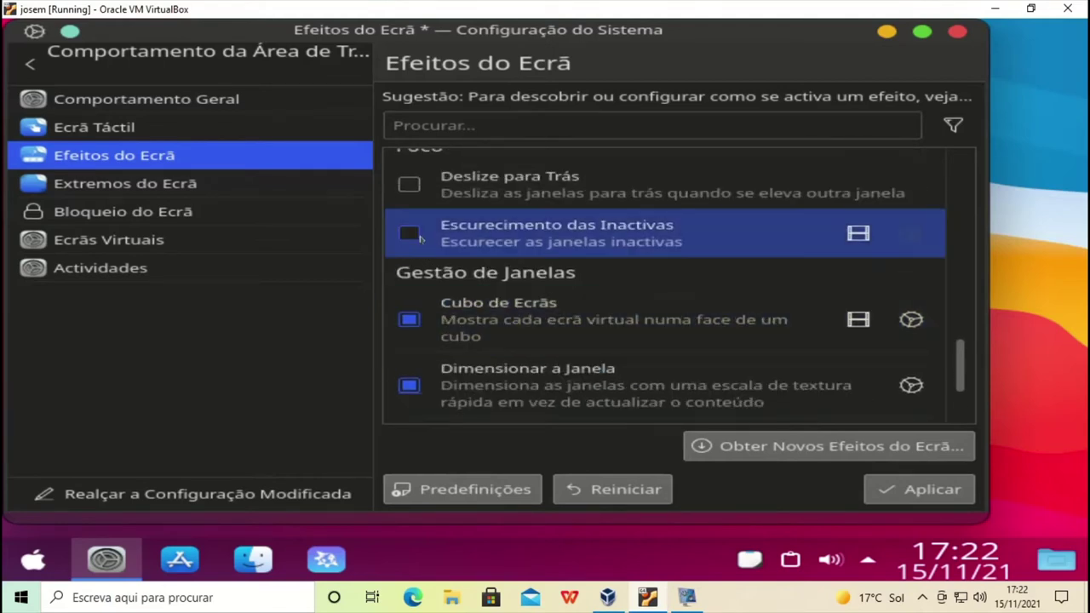
click(410, 234)
click(413, 201)
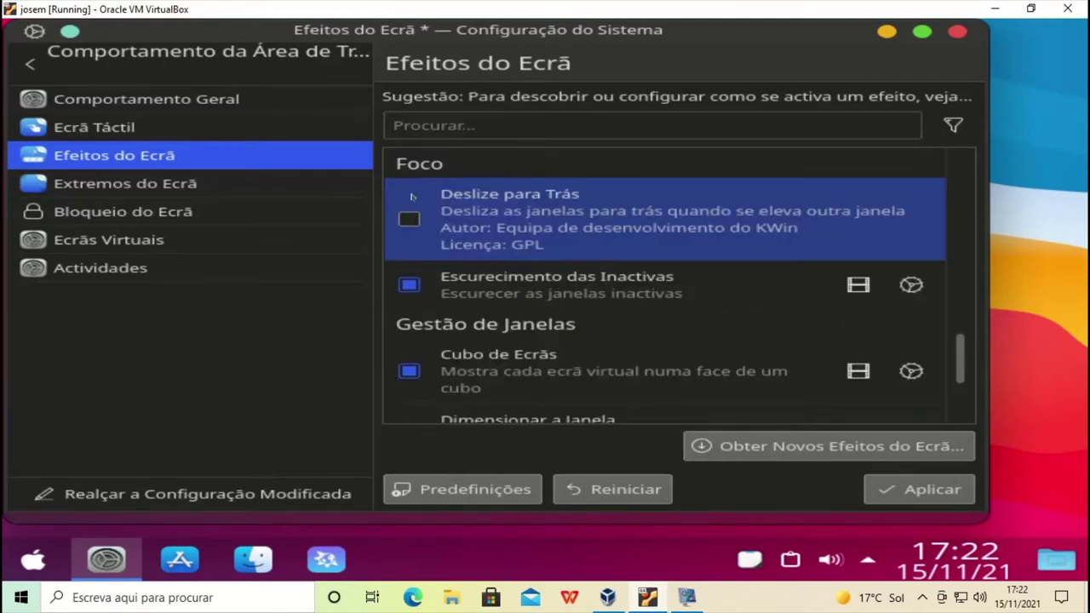
Step: Minimise the system settings window and look through the application launcher's categories
click(886, 31)
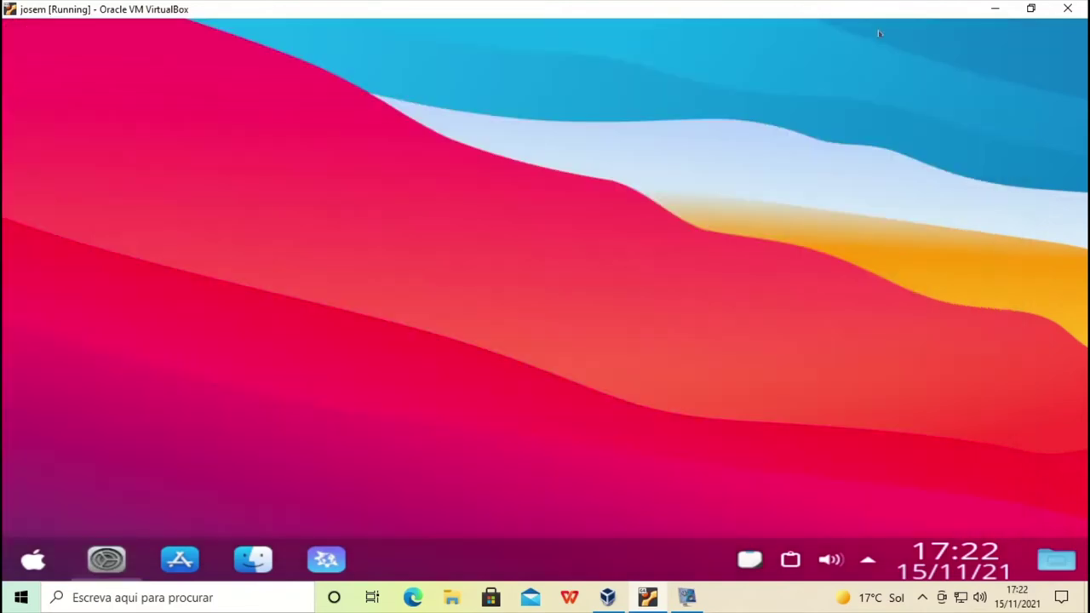
click(32, 560)
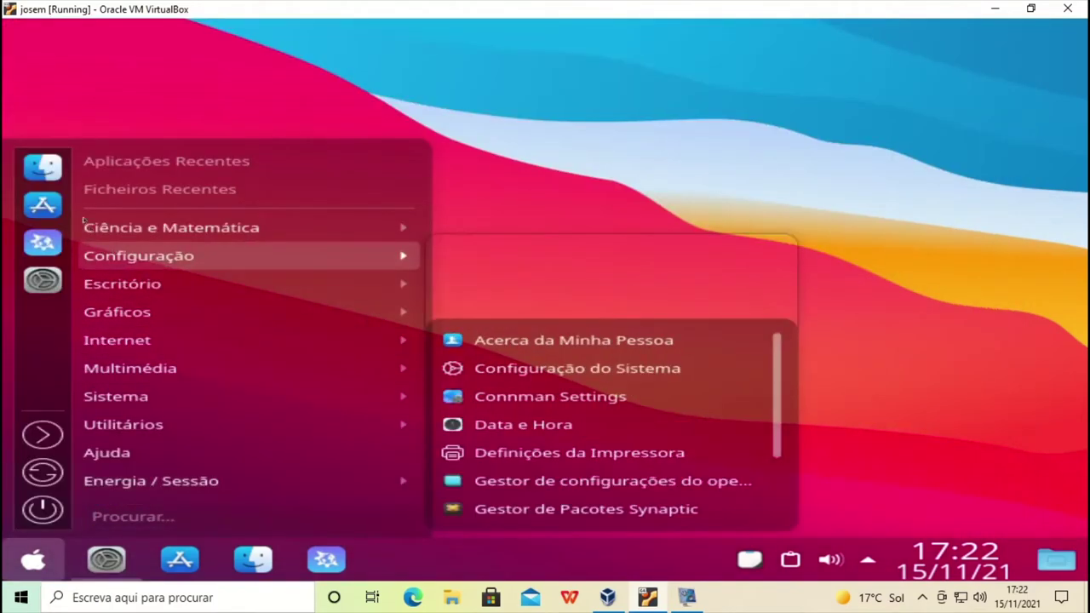
click(578, 207)
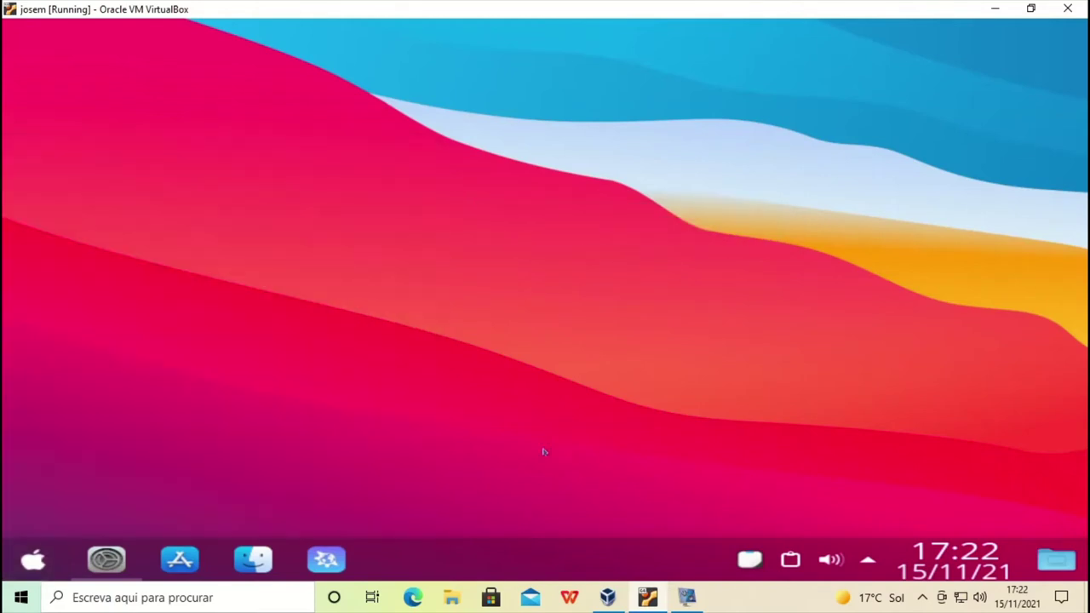
Step: Examine the panel's editing options and leave the edit mode without changing the panel
right_click(505, 555)
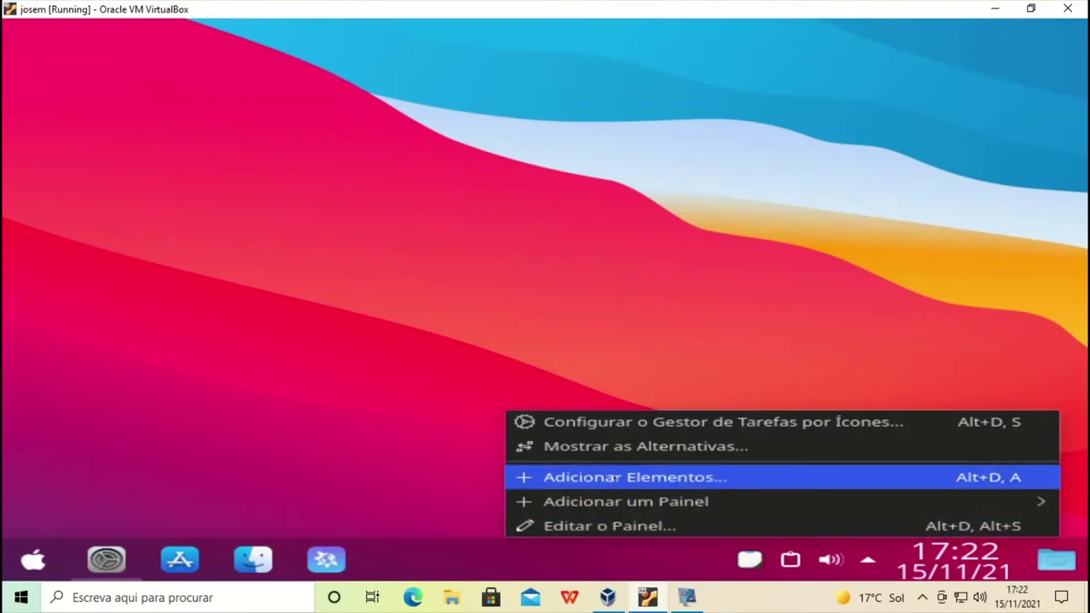
click(624, 525)
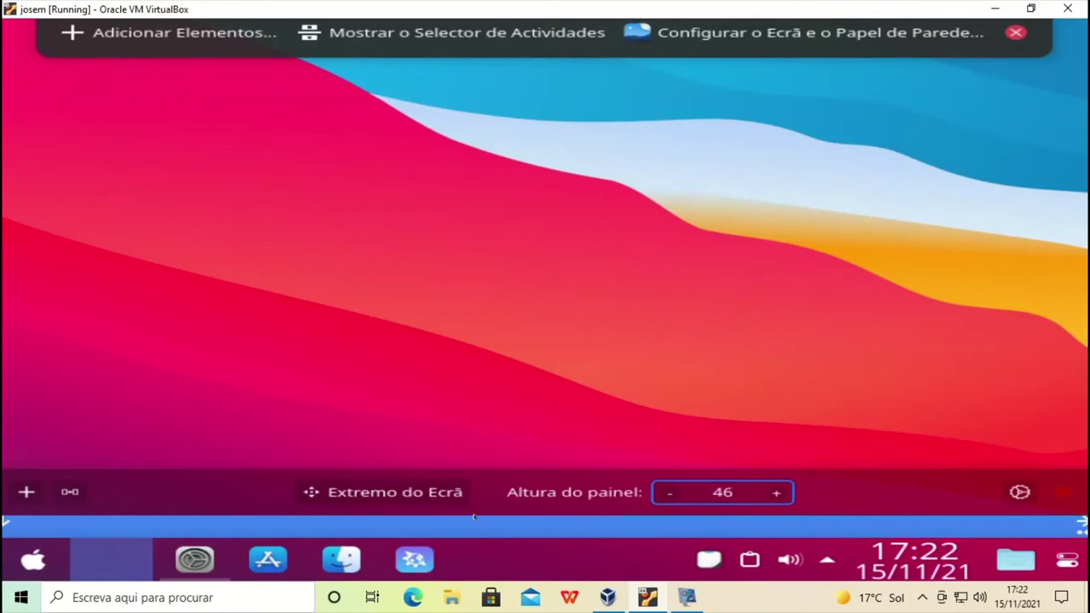
mouse_move(346, 482)
mouse_down()
mouse_move(332, 473)
mouse_move(333, 485)
mouse_up()
click(895, 424)
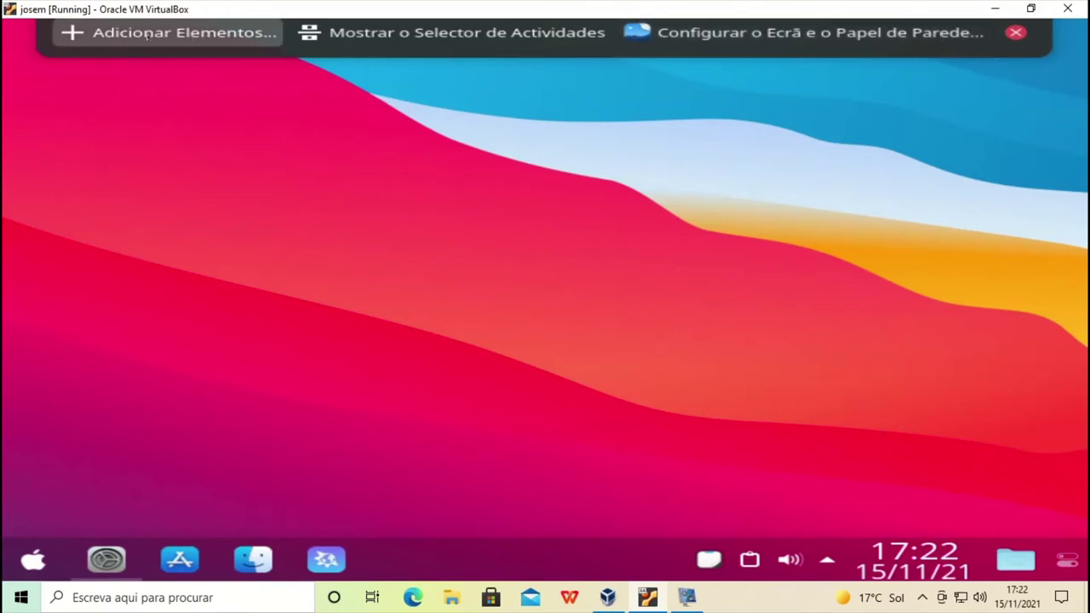
click(1016, 32)
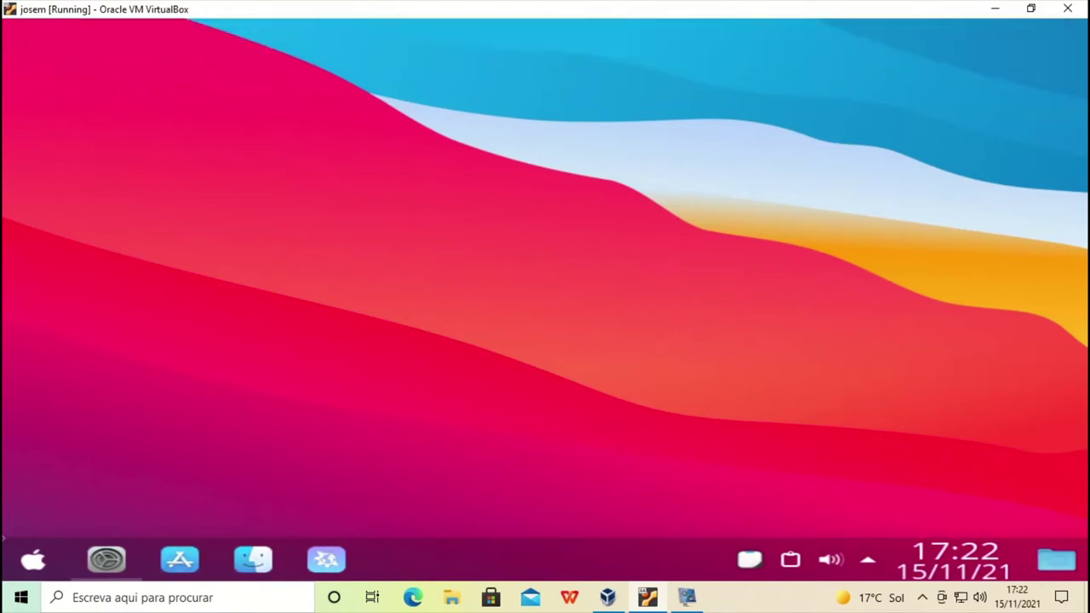
Step: Open Discover from the application launcher's favourites, try out restoring and moving its window, and maximise it again
click(33, 559)
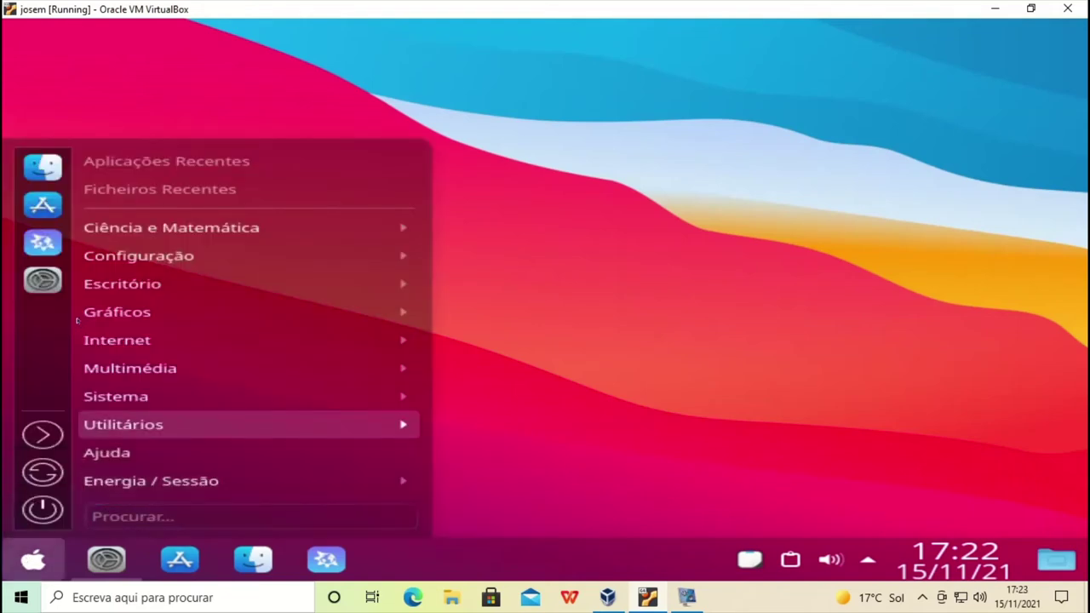
click(42, 204)
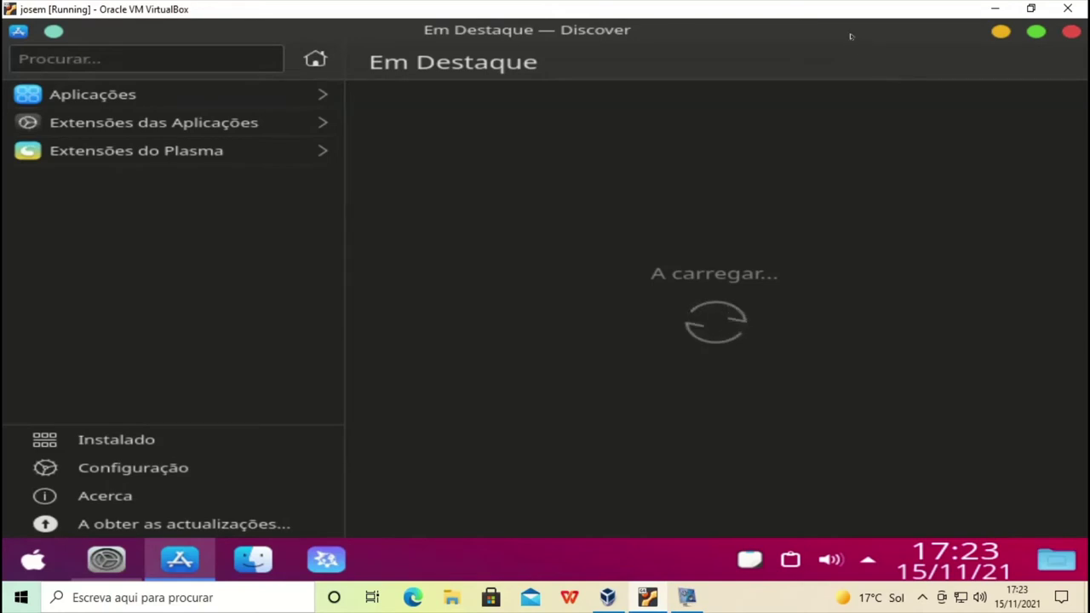
double_click(850, 36)
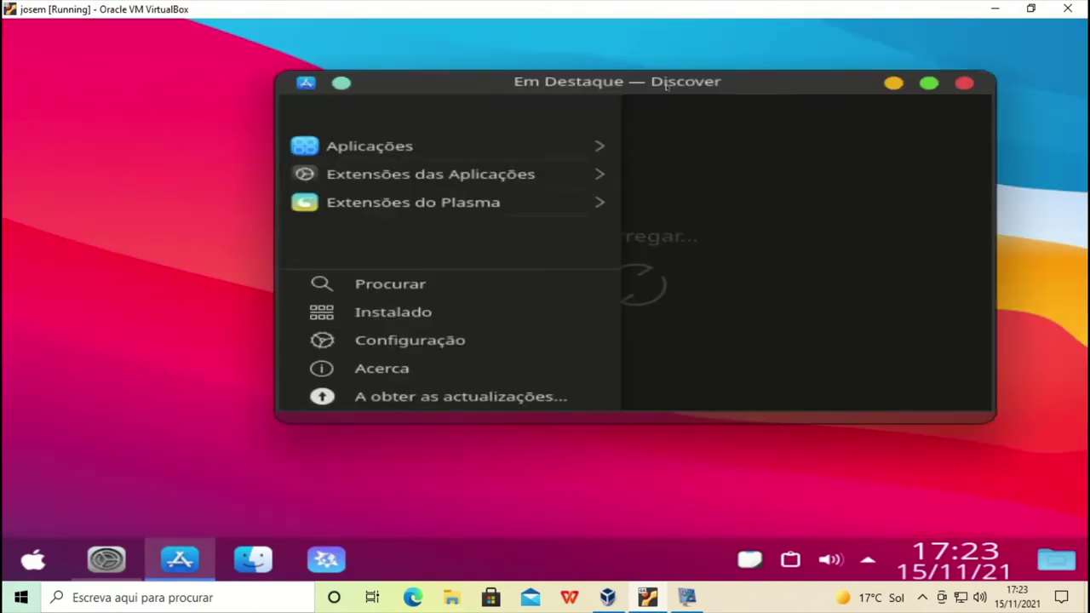
drag(667, 96, 584, 104)
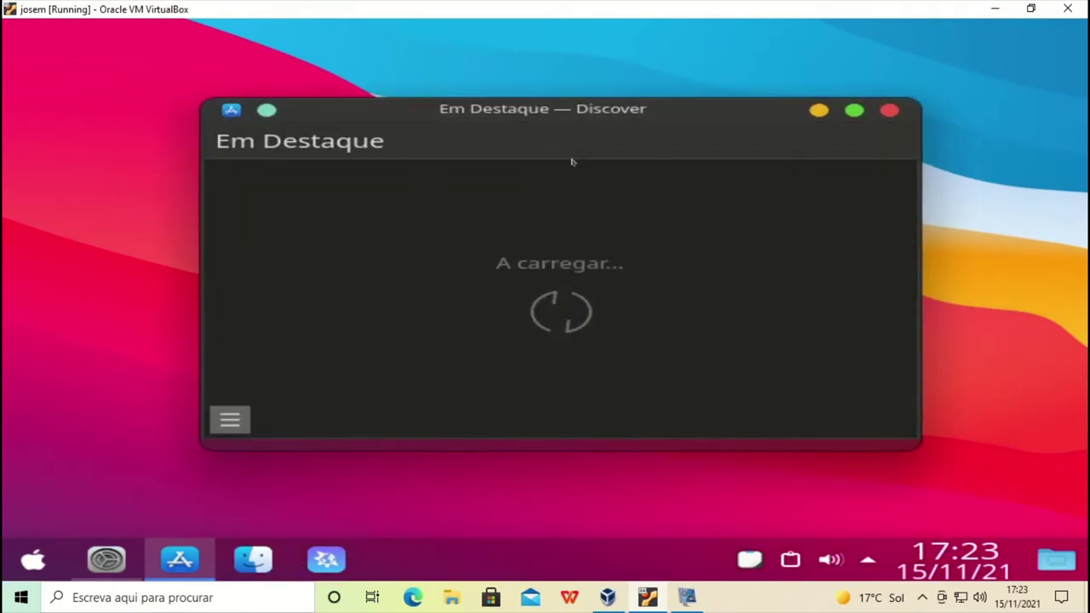
click(852, 110)
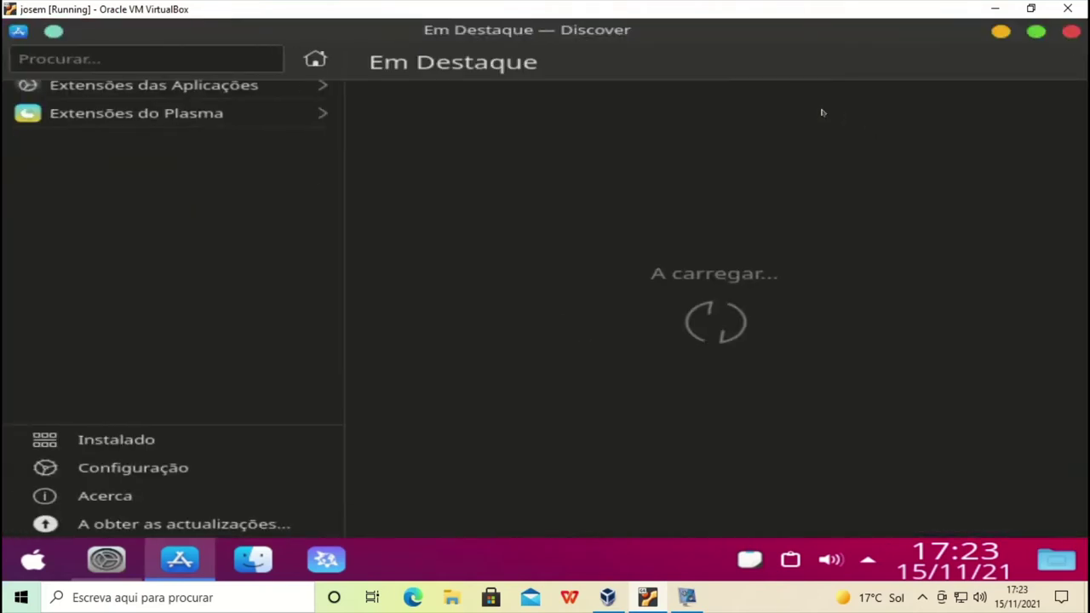
Step: View the Cursores category under Extensões do Plasma in Discover and close Discover
click(248, 113)
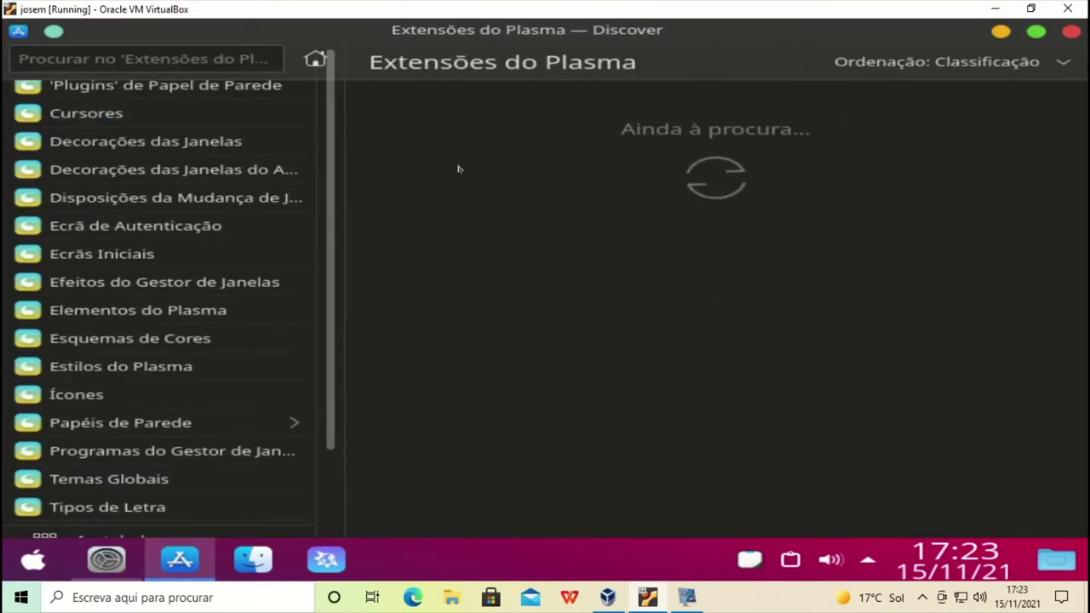
click(216, 111)
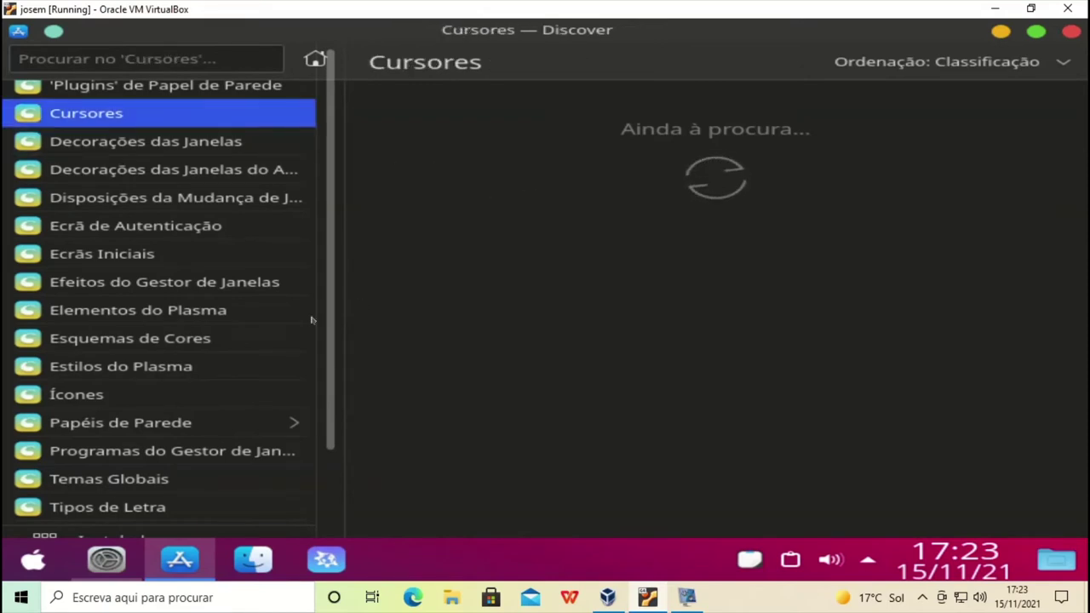
click(1071, 31)
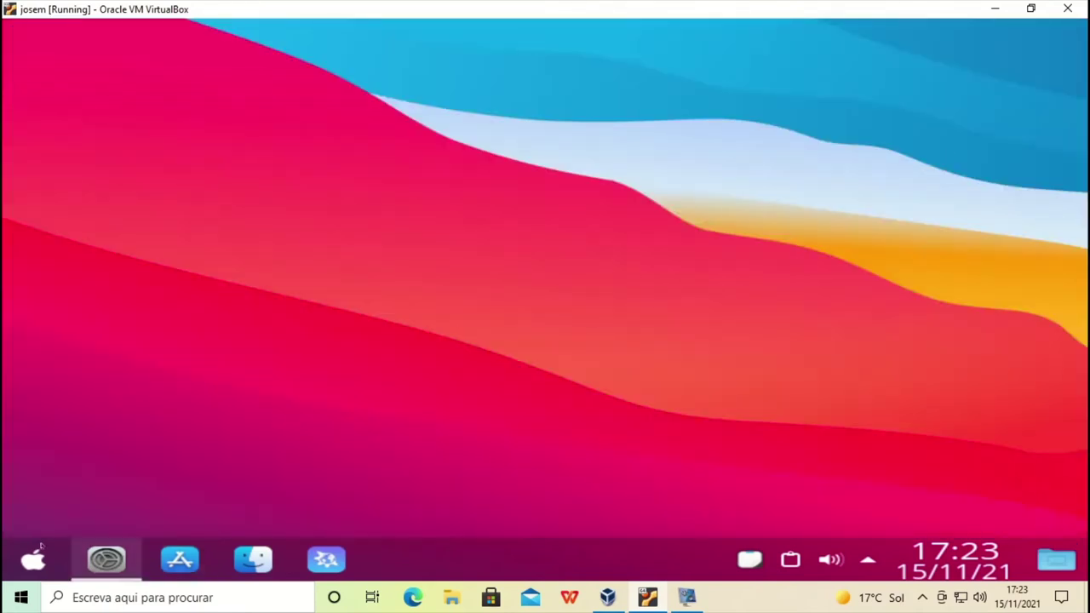
click(686, 598)
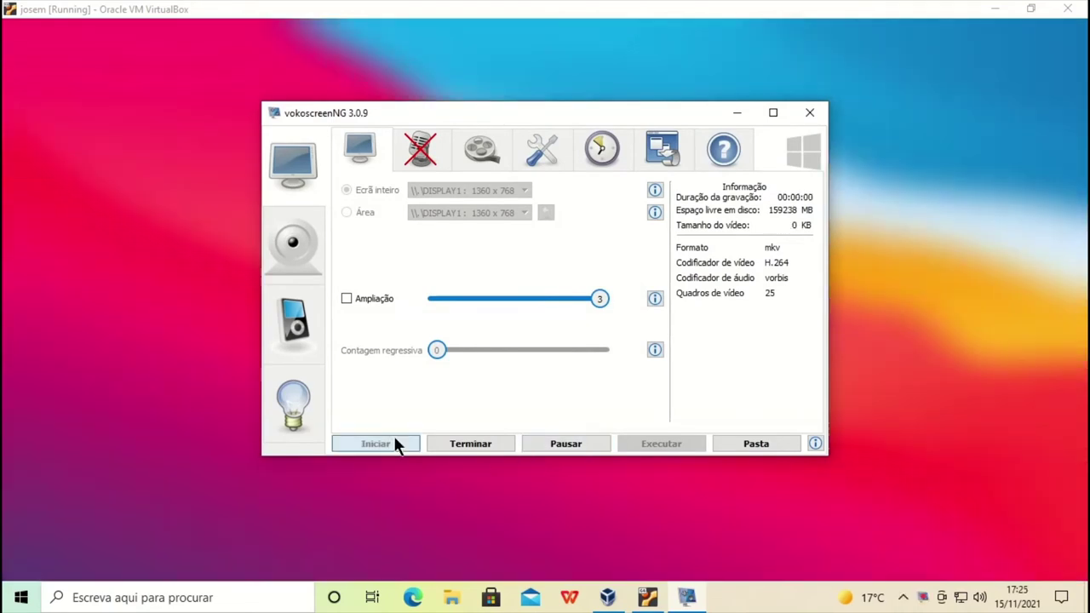
click(395, 444)
click(738, 114)
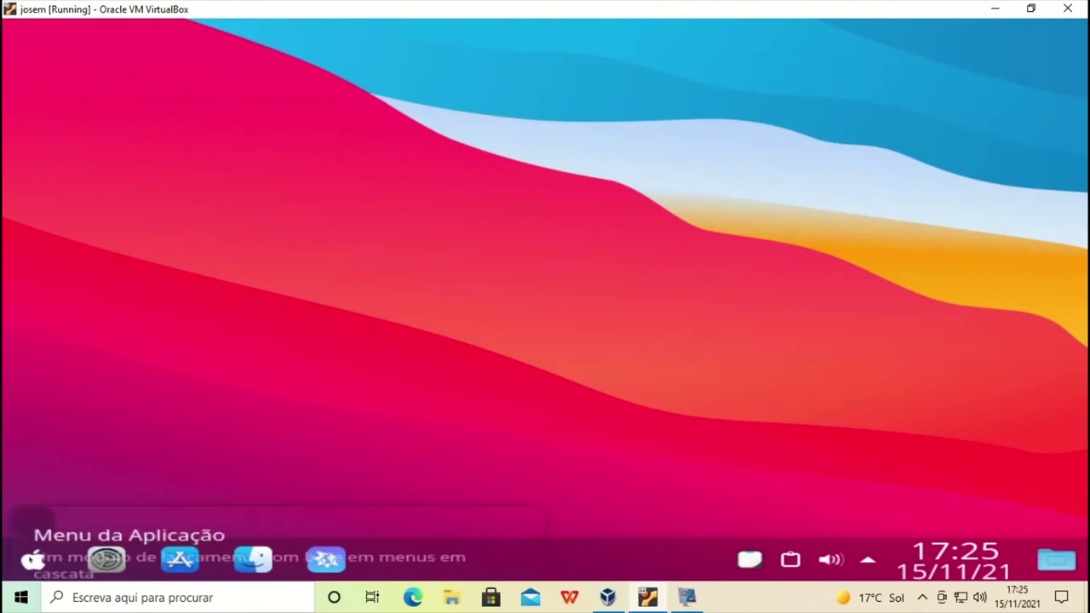
Step: Reopen the system settings from the application launcher's favourites
click(33, 560)
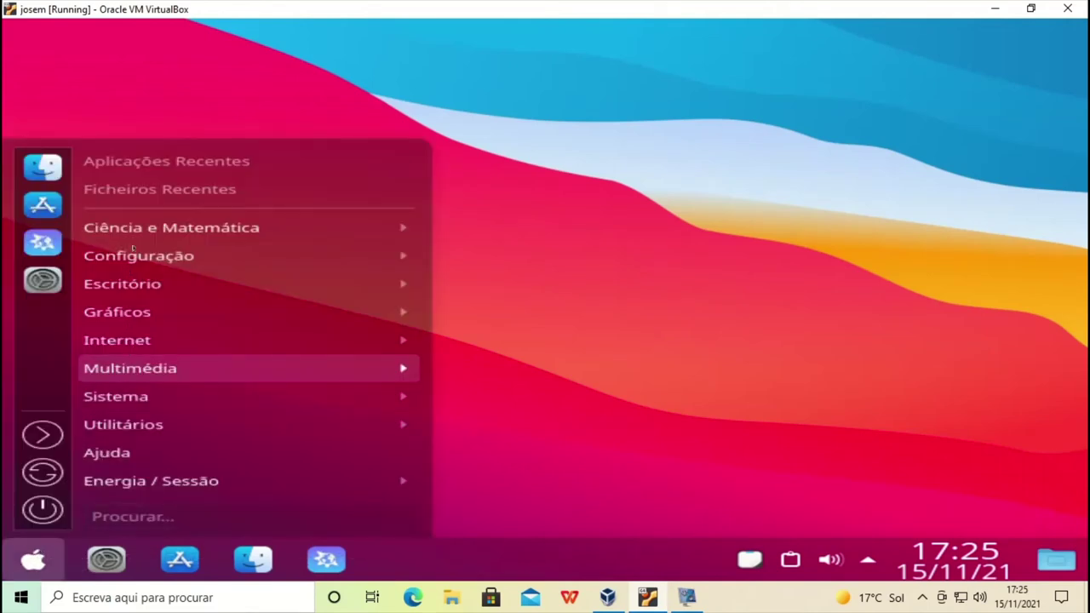
click(53, 279)
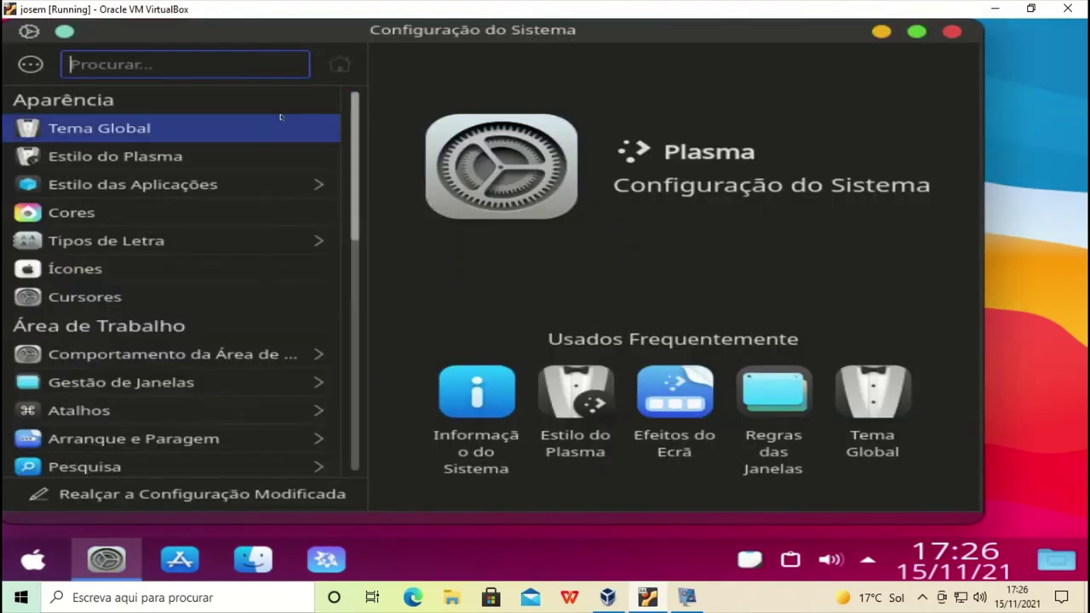
Step: View the Tema Global, Estilo do Plasma and Estilo das Aplicações settings pages and close the system settings
click(186, 128)
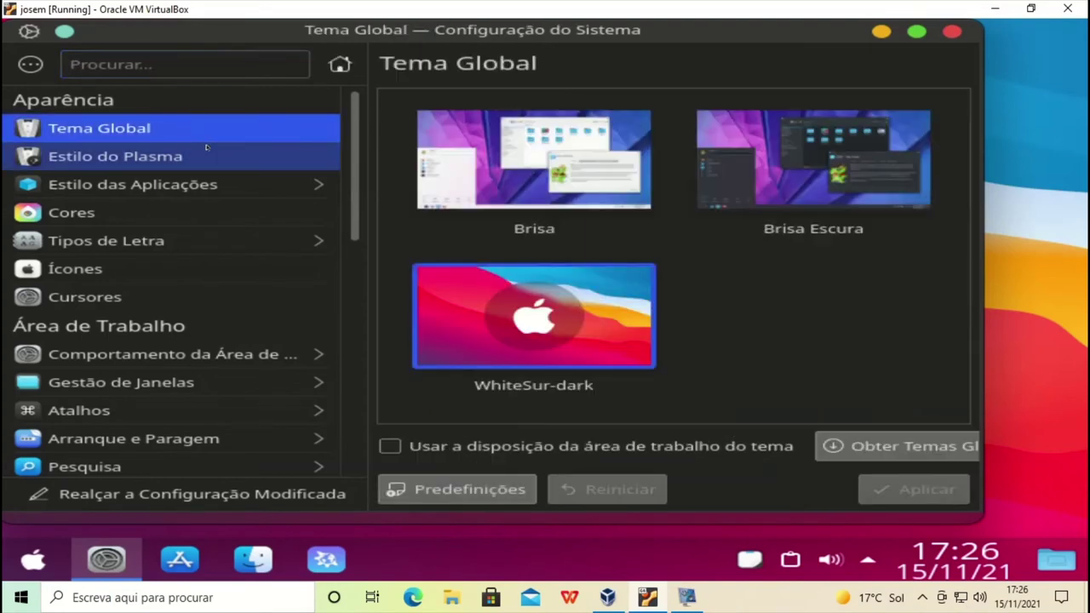
click(197, 161)
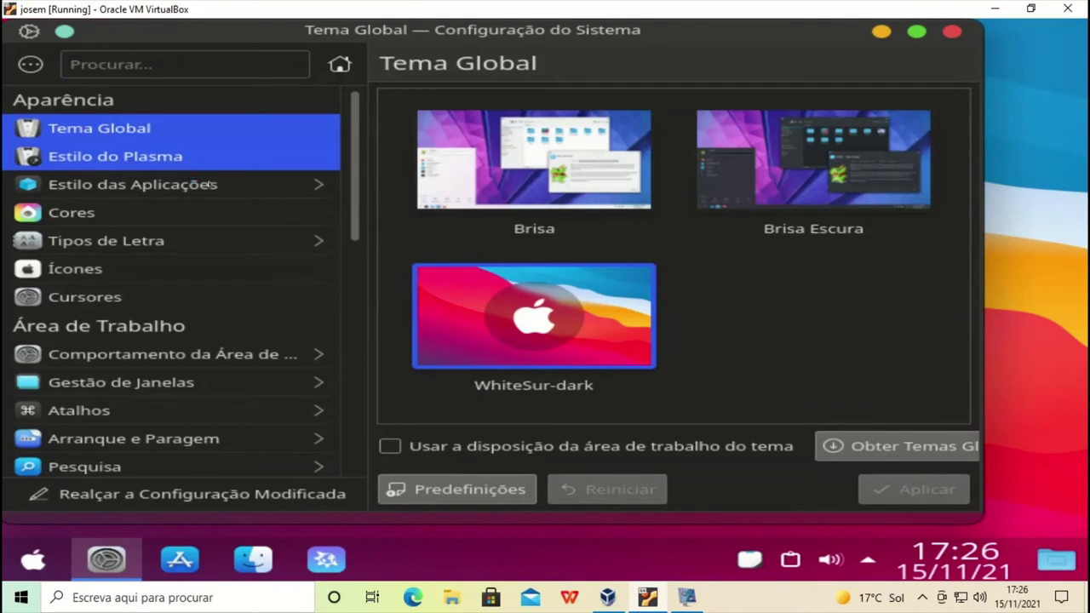
click(218, 188)
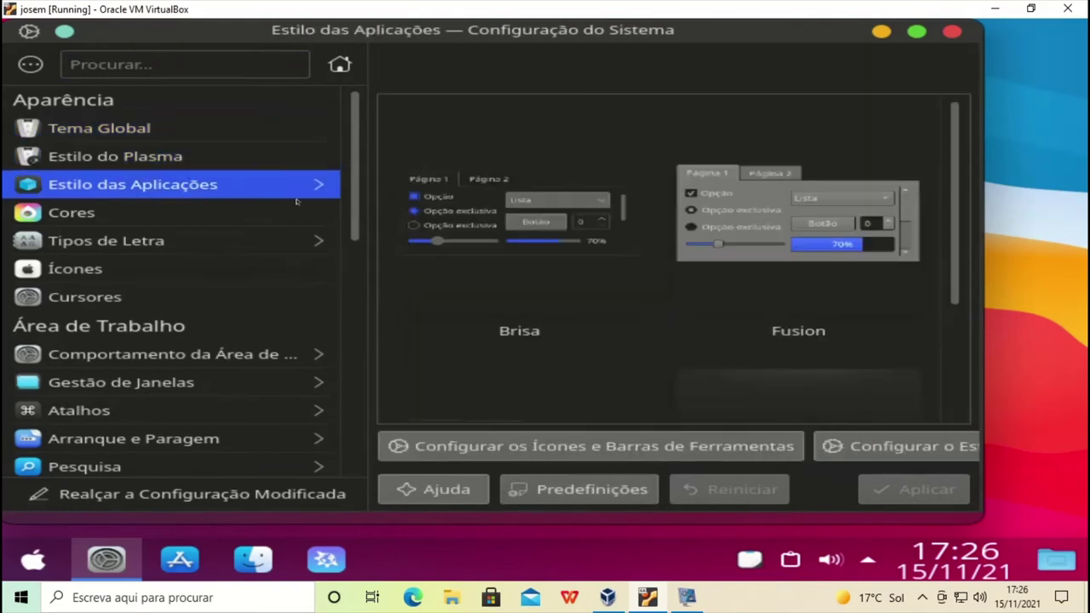
click(746, 233)
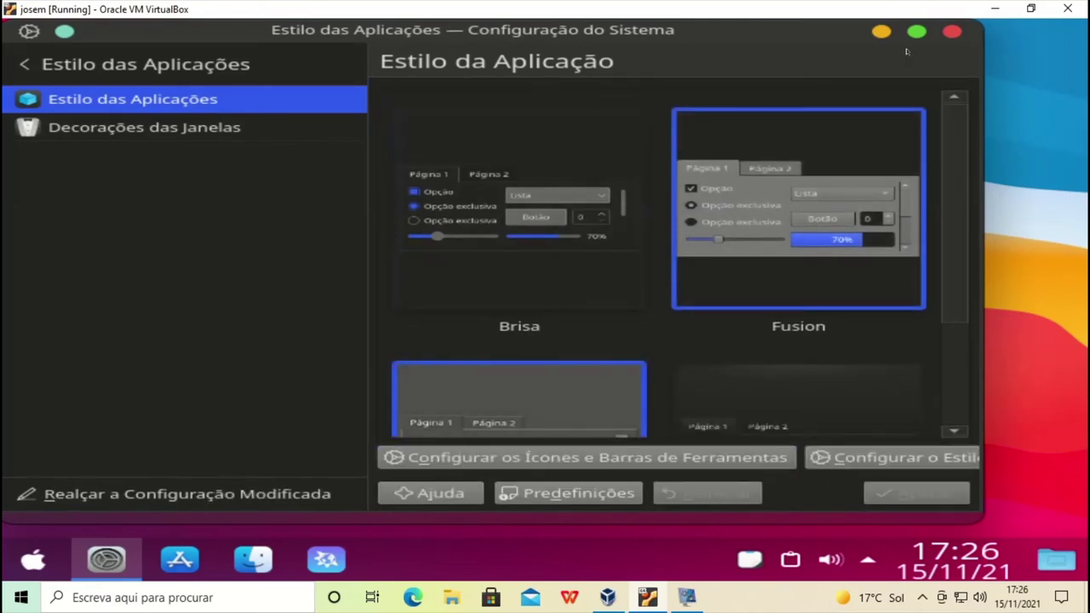
click(952, 31)
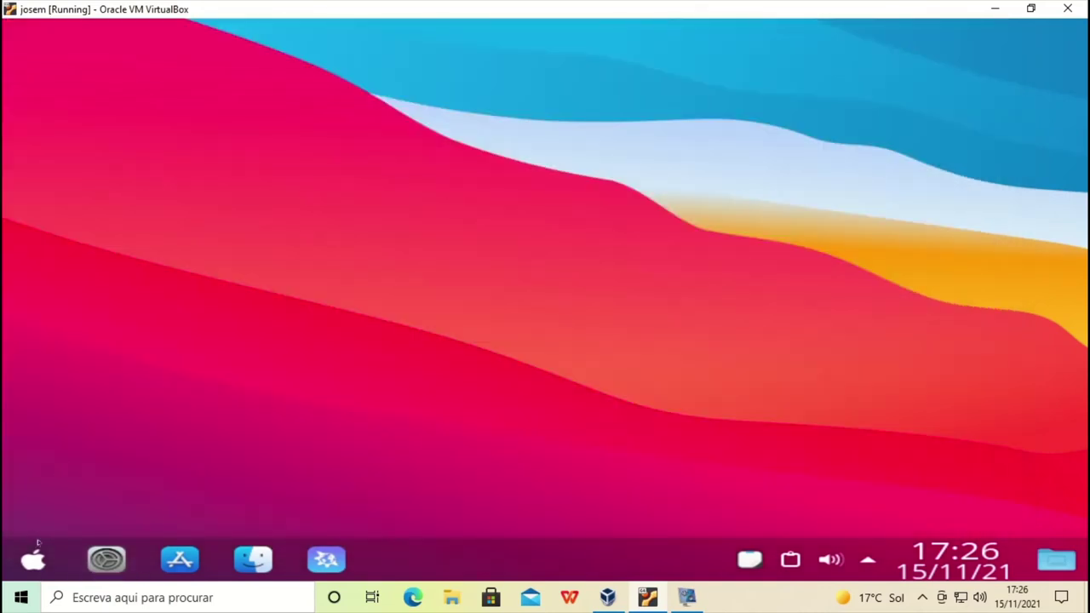
Step: Reopen the system settings from the launcher's favourites and examine the categories down to Administração do Sistema, including the Gestão de Energia items
click(38, 552)
click(44, 283)
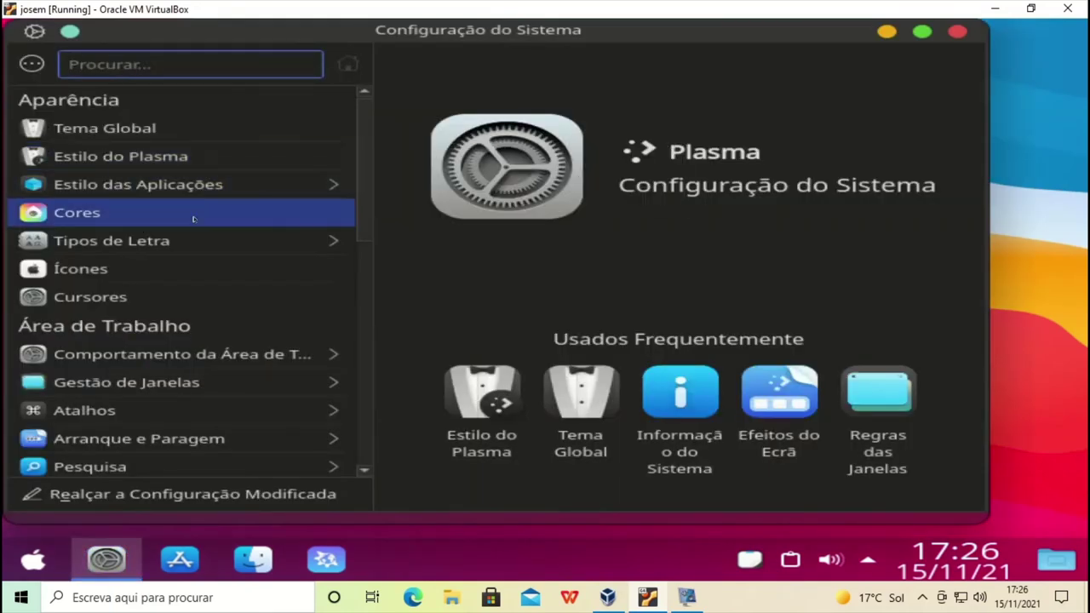
scroll(236, 337, down, 2)
scroll(236, 335, down, 2)
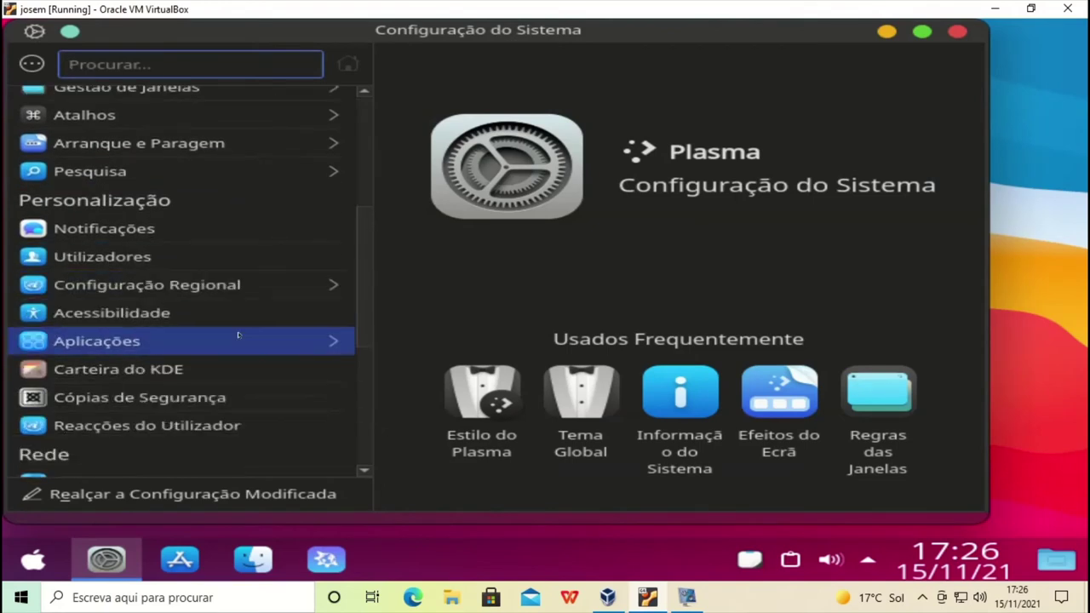
scroll(238, 335, down, 2)
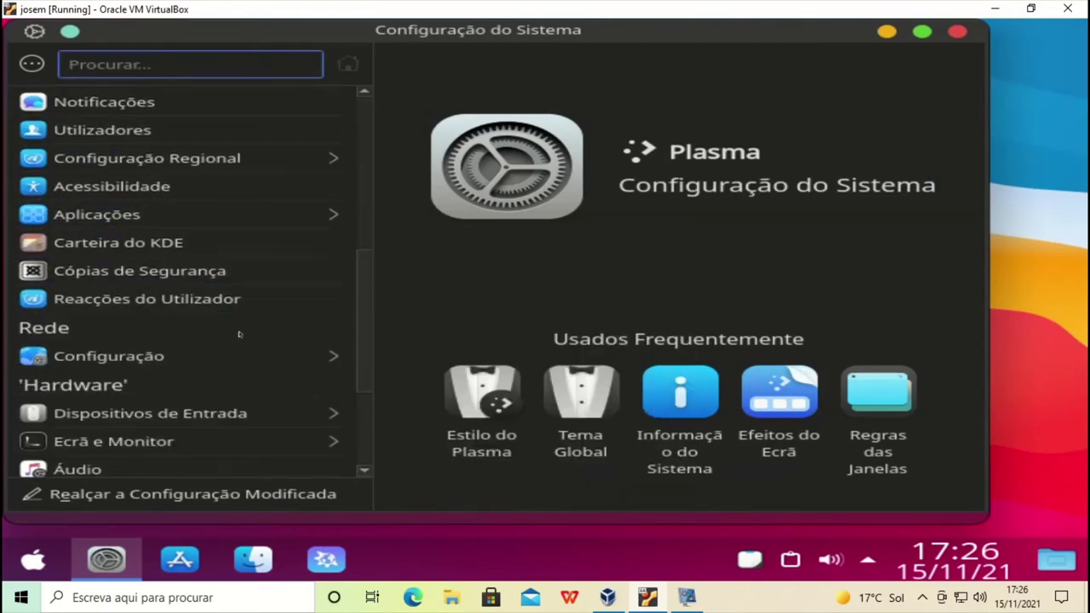
scroll(239, 335, down, 2)
mouse_move(239, 333)
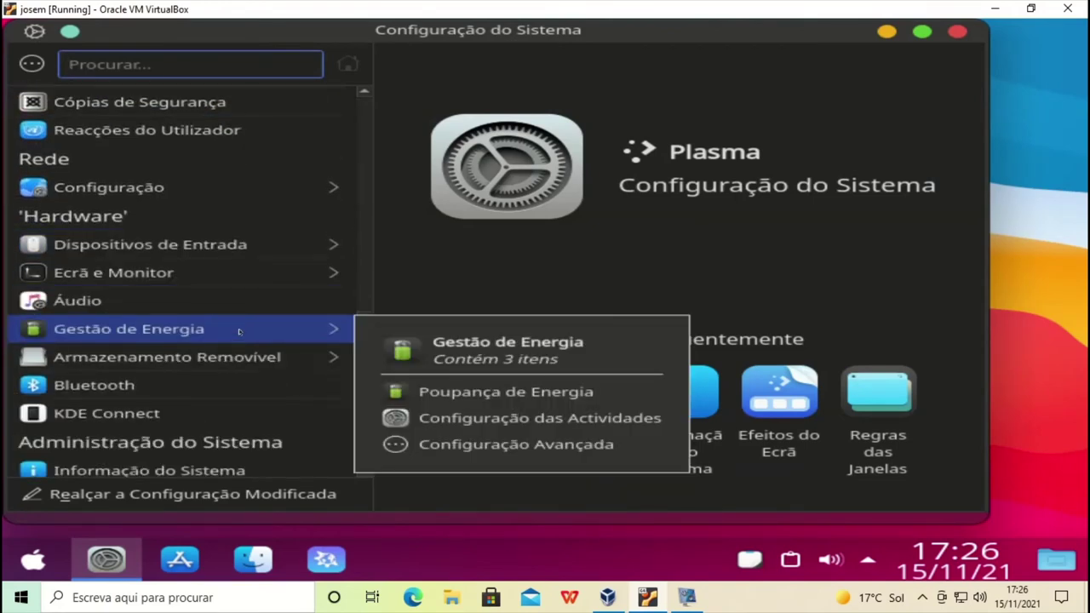
scroll(239, 333, down, 1)
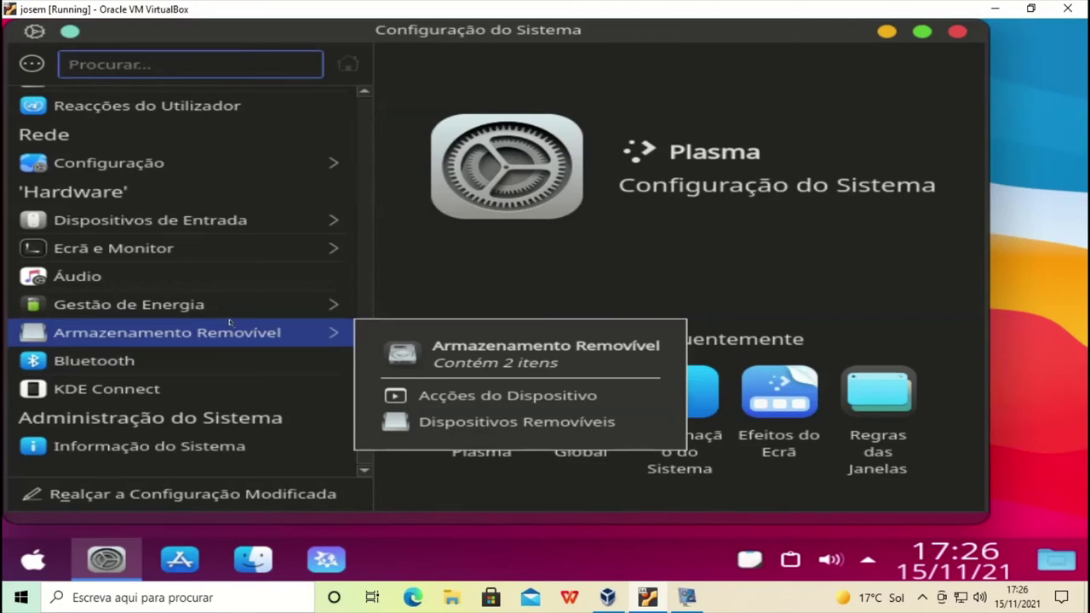
Step: Examine the items under the network Configuração and Comportamento da Área de Trabalho categories while going back up to Aparência
scroll(157, 330, up, 3)
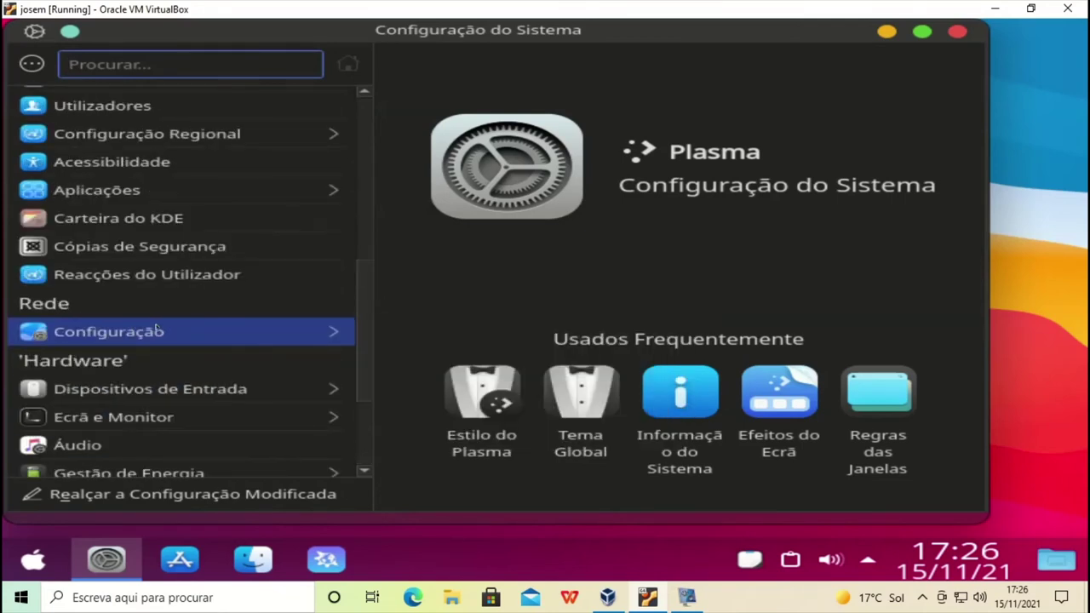
mouse_move(181, 329)
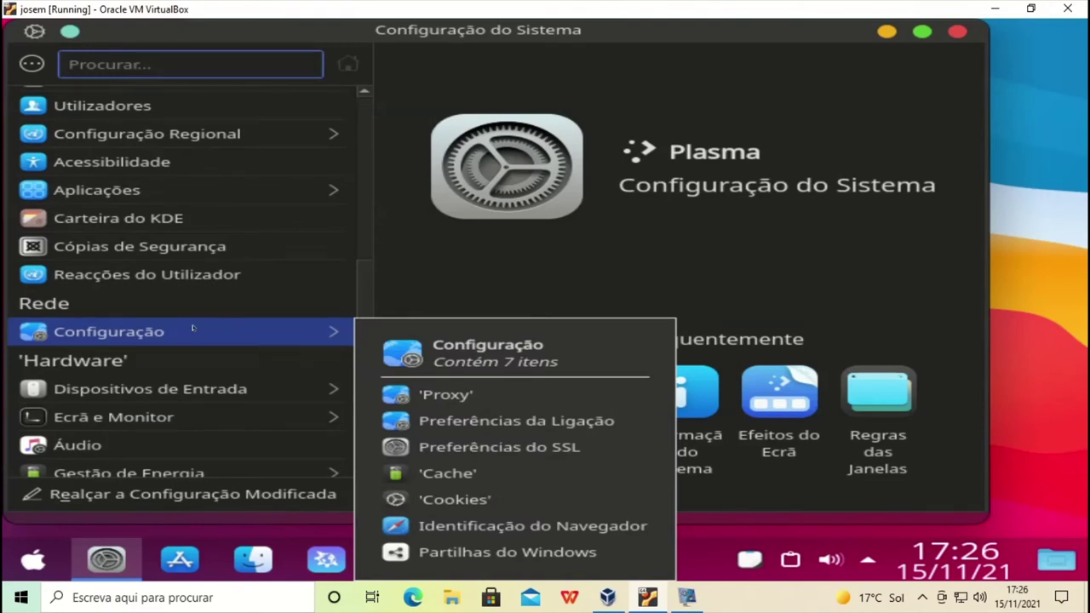
scroll(194, 266, up, 2)
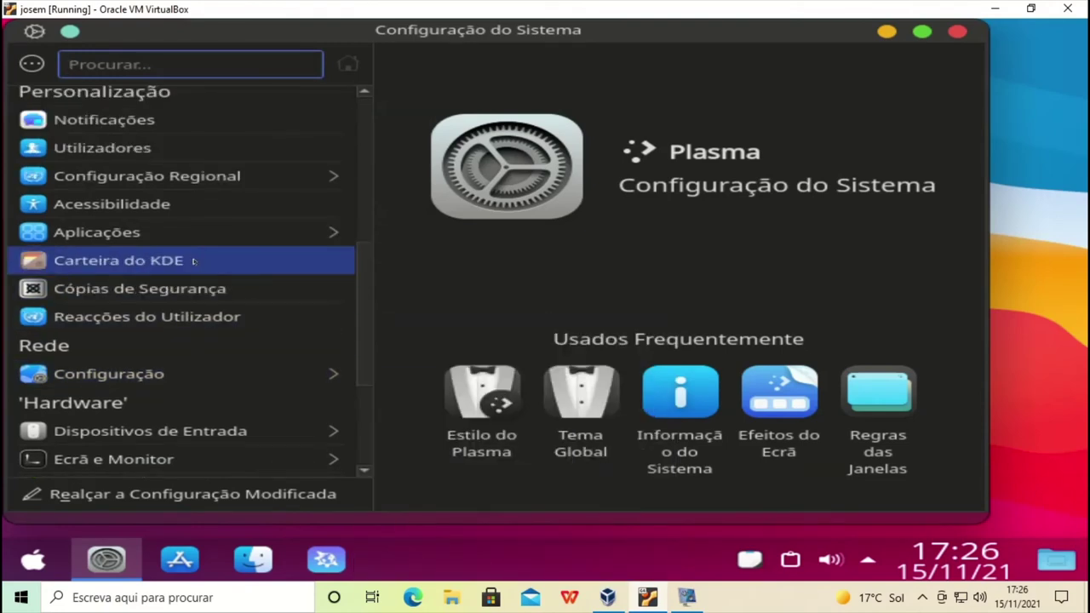
scroll(194, 262, up, 2)
scroll(194, 262, up, 1)
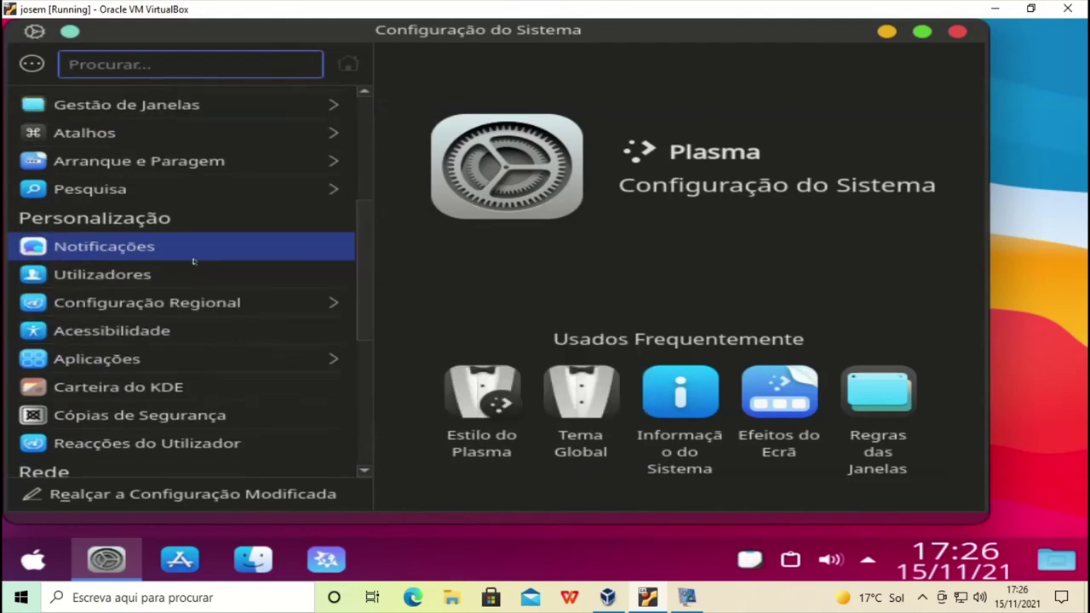
scroll(194, 262, up, 2)
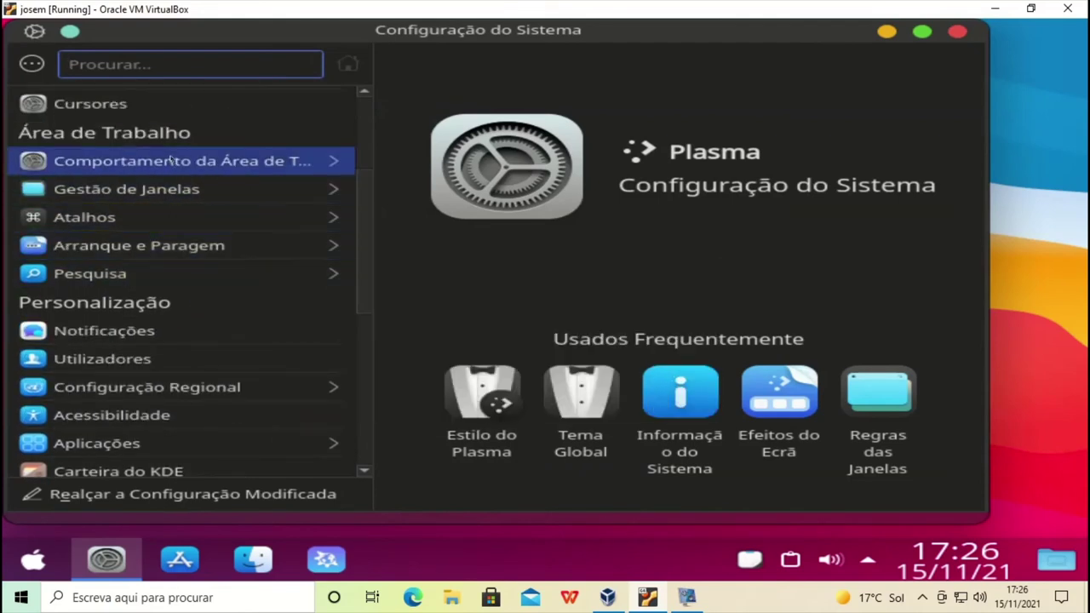
mouse_move(170, 160)
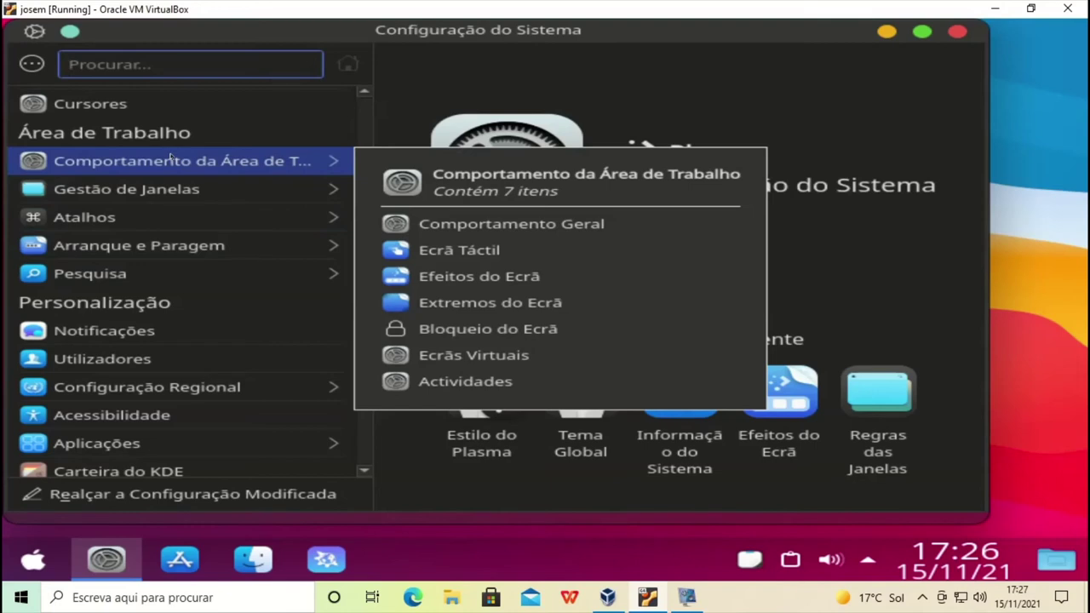
scroll(171, 159, up, 1)
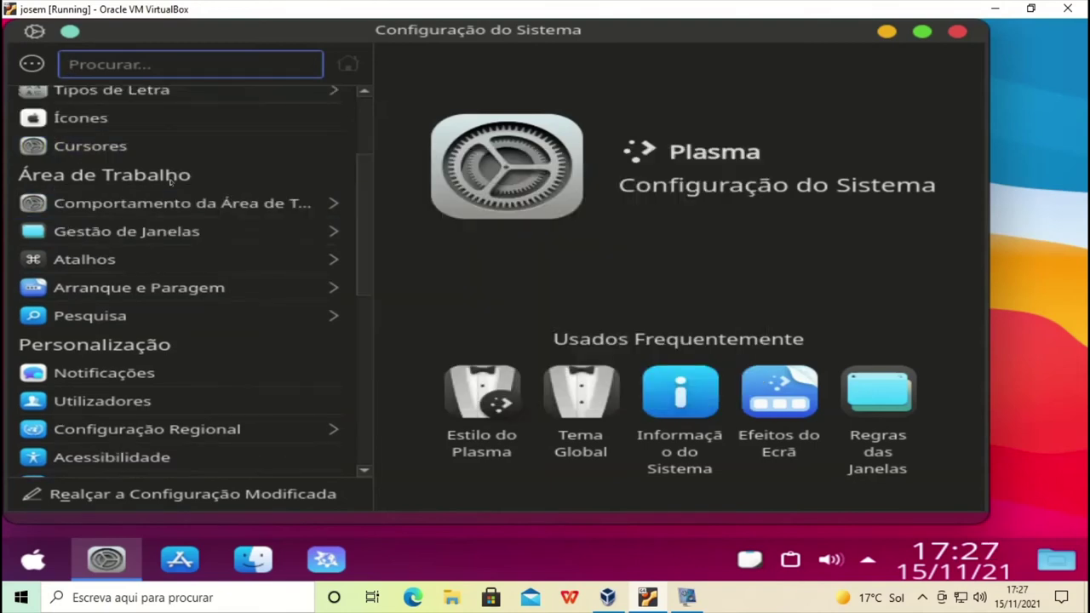
scroll(169, 195, up, 2)
scroll(168, 195, up, 1)
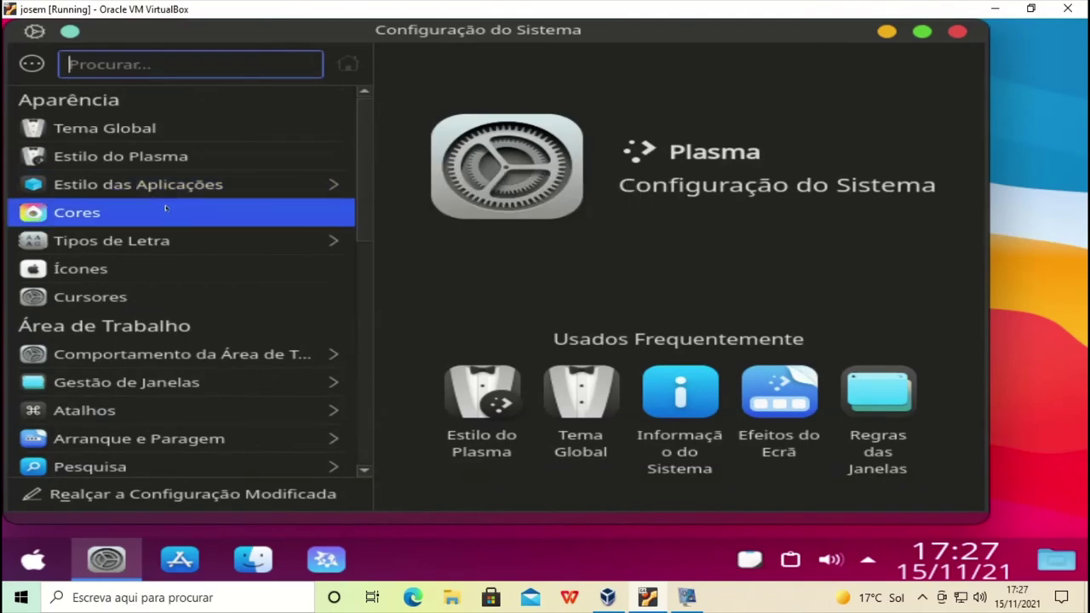
Step: View the Cores schemes and the Decorações das Janelas themes under Estilo das Aplicações, and close the system settings
scroll(664, 396, down, 5)
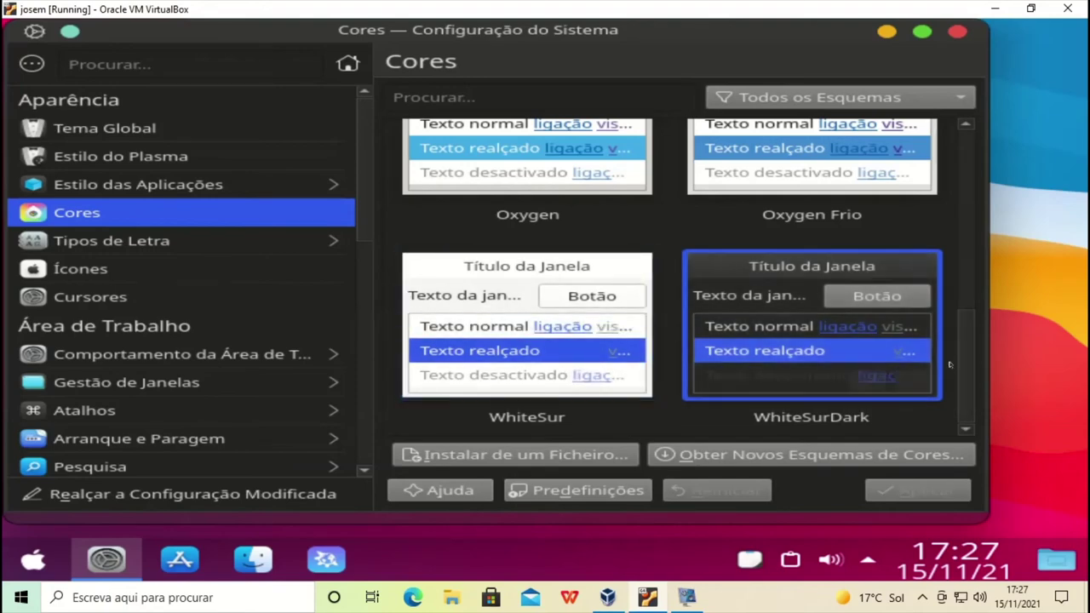
drag(963, 366, 943, 313)
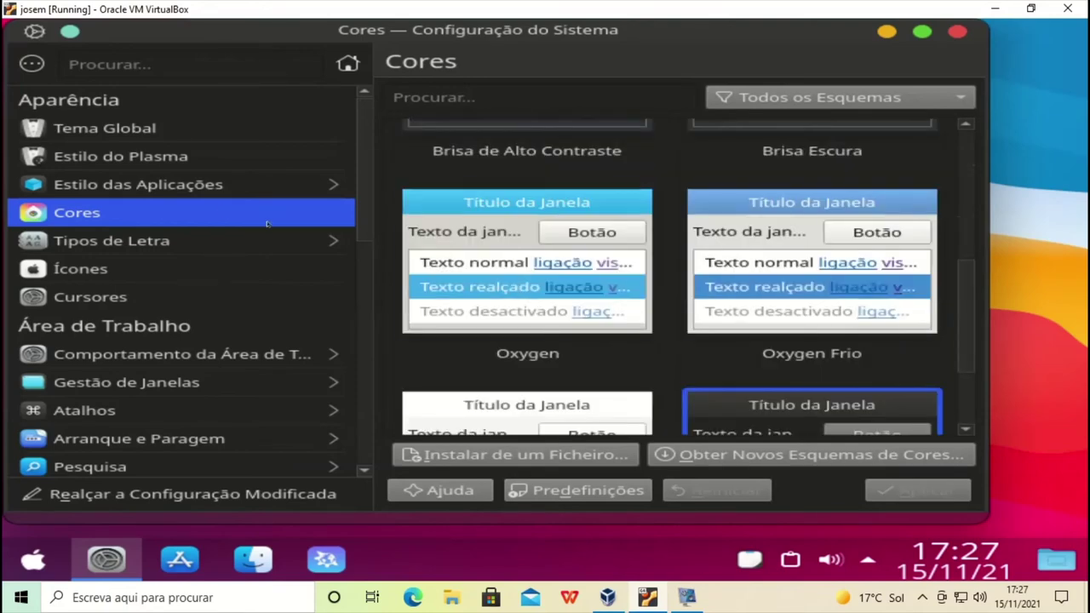
click(211, 184)
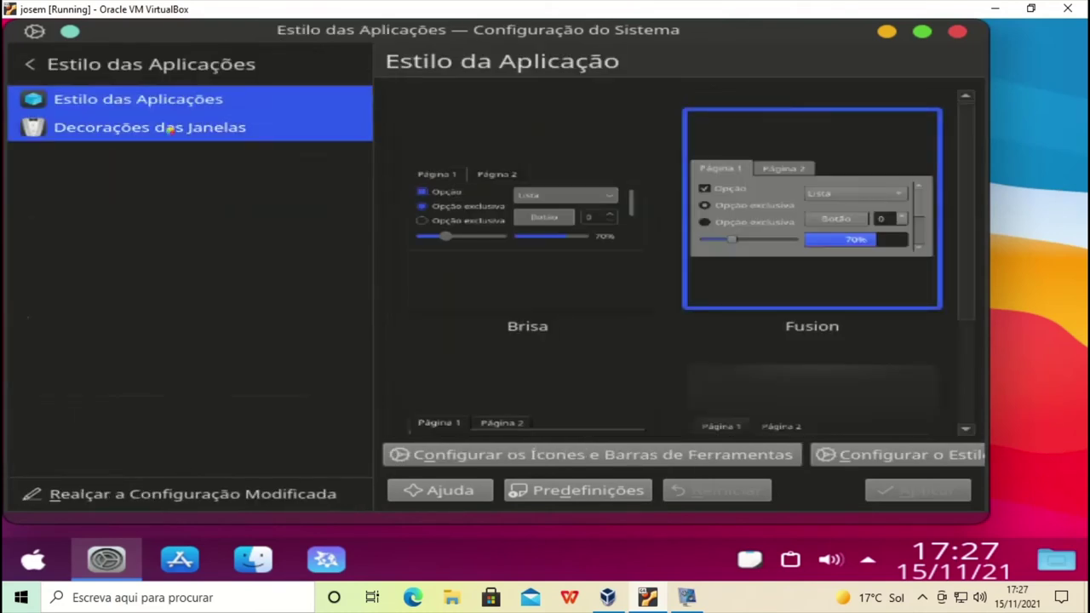
click(182, 141)
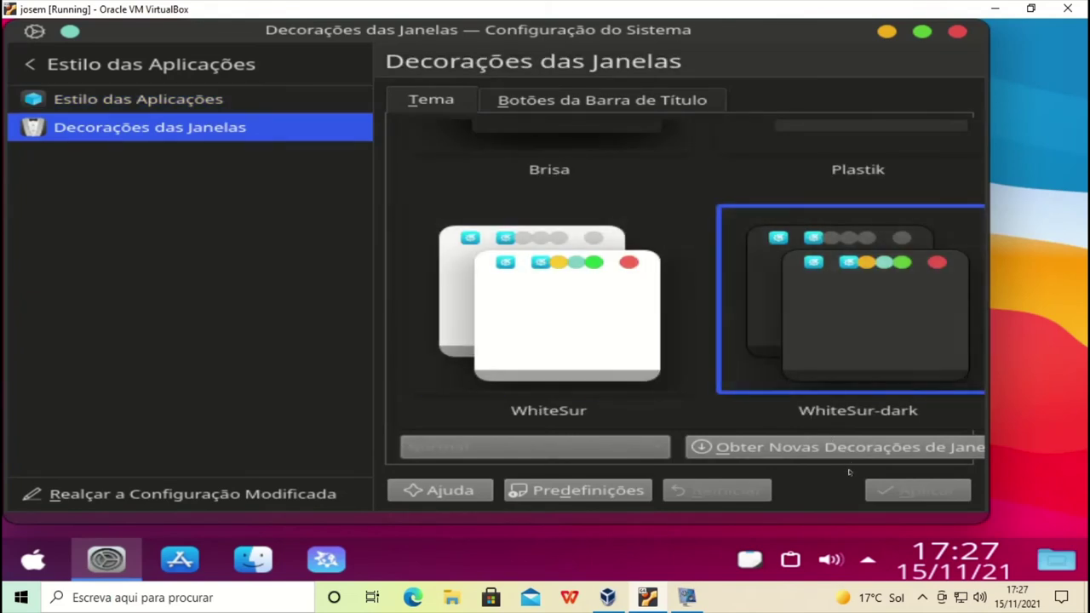
click(957, 32)
Step: Open Configuração do Sistema from the Configuração category of the application launcher
key(super)
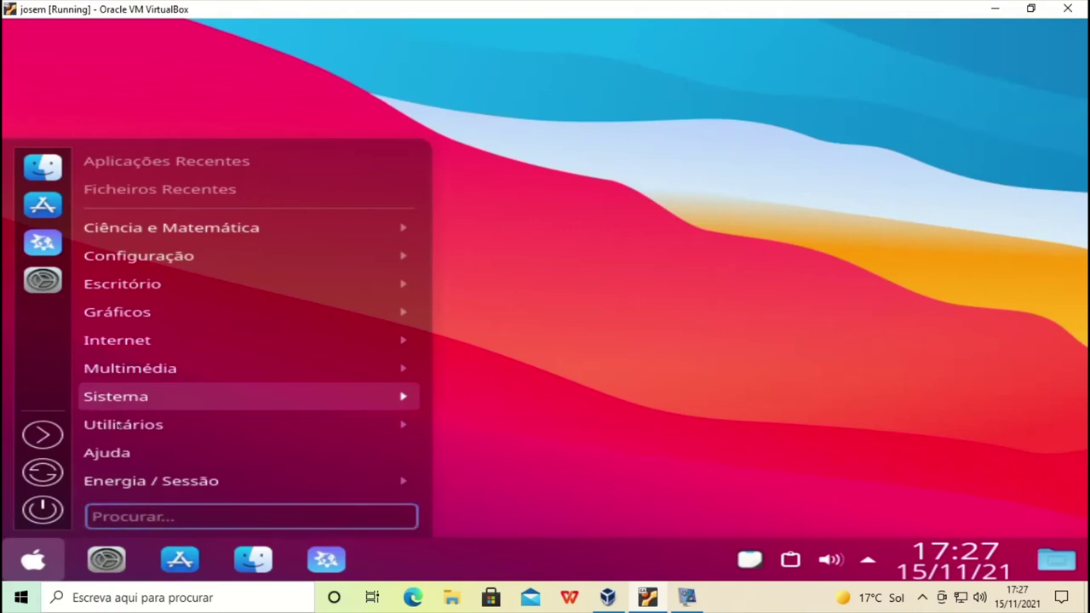
mouse_move(174, 256)
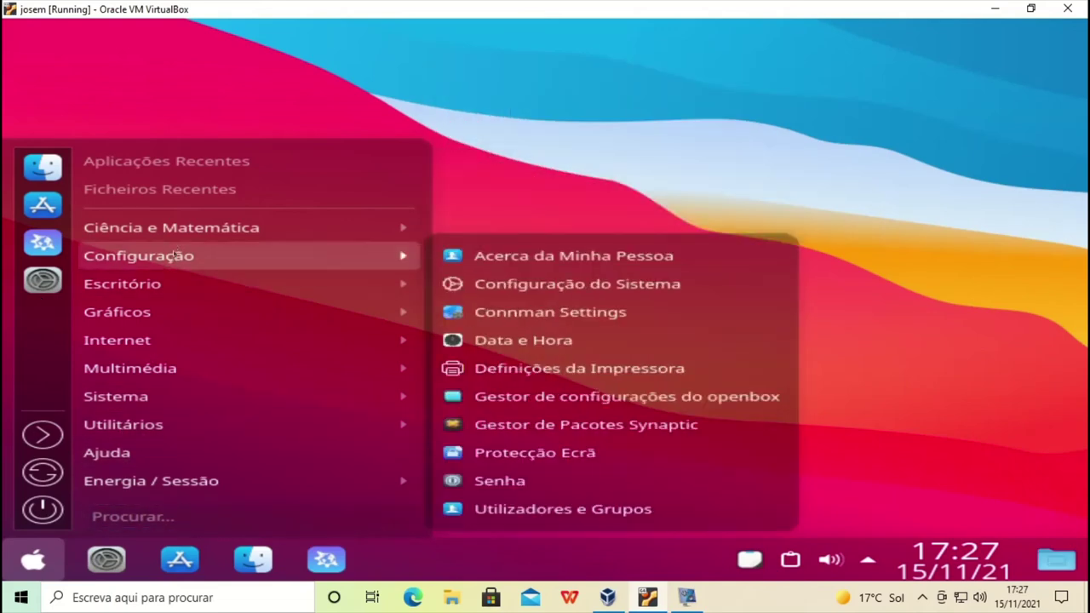
click(586, 284)
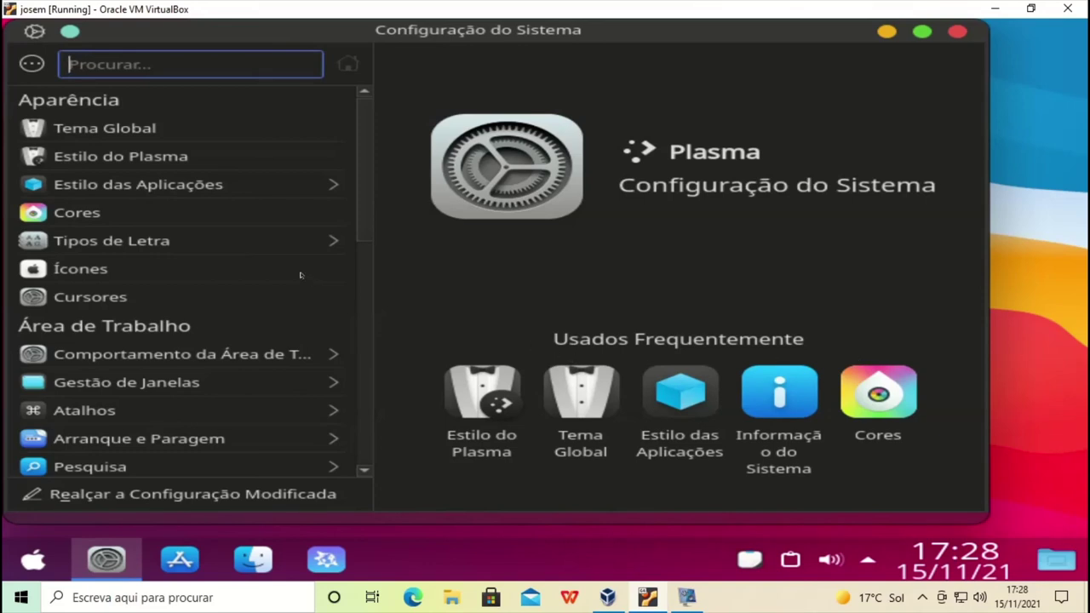
Step: View the available themes on the Estilo do Plasma and Tema Global pages
click(234, 163)
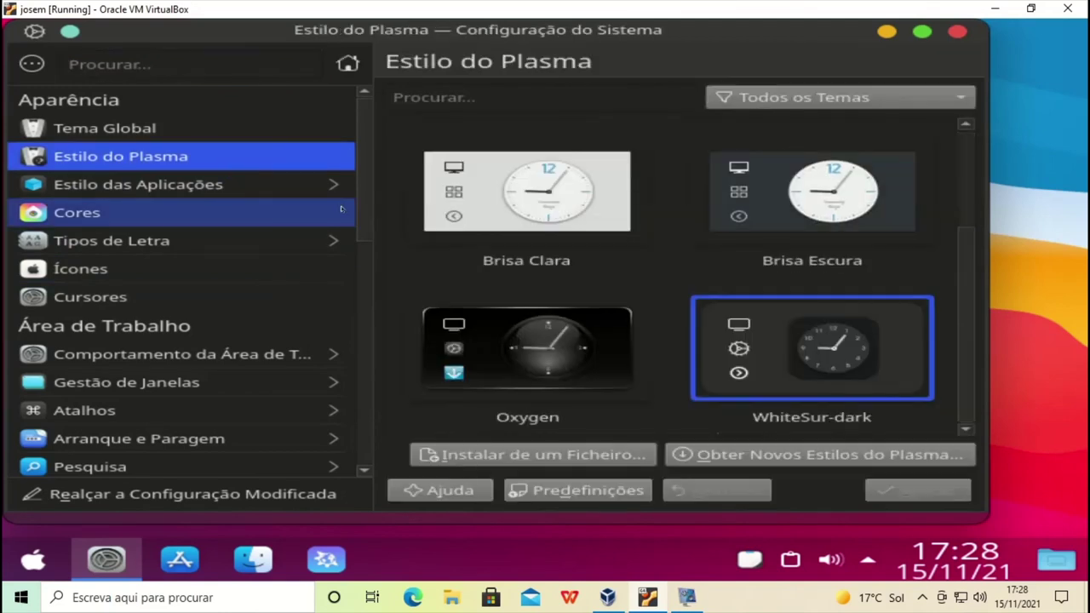
scroll(673, 254, up, 3)
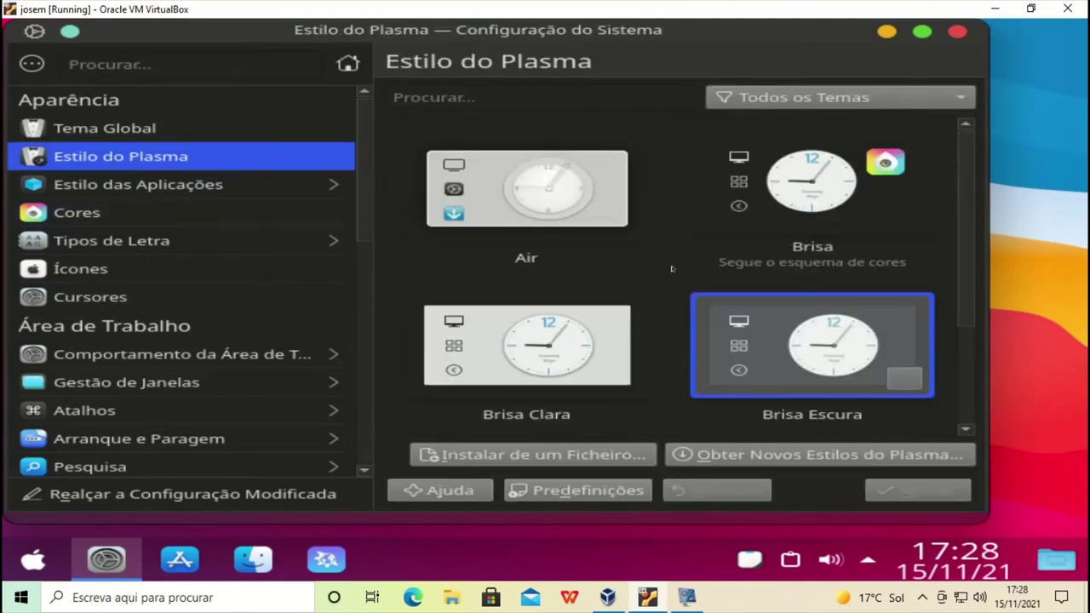
click(233, 132)
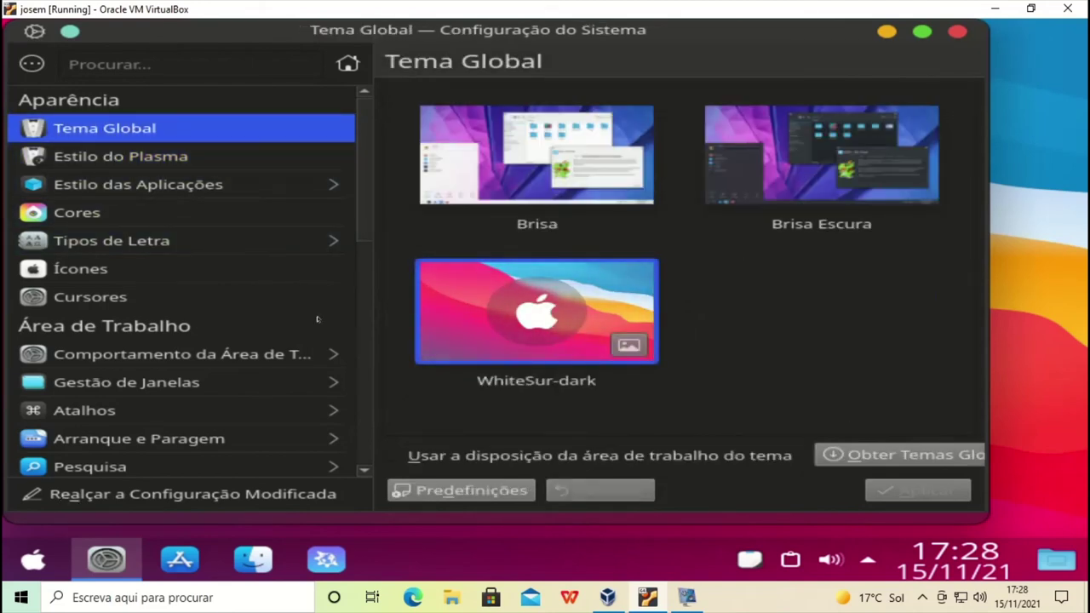
Step: Open Configuração do Ecrã under Ecrã e Monitor, set the resolution to 1280x1024 (5:4) and apply it
scroll(213, 345, down, 3)
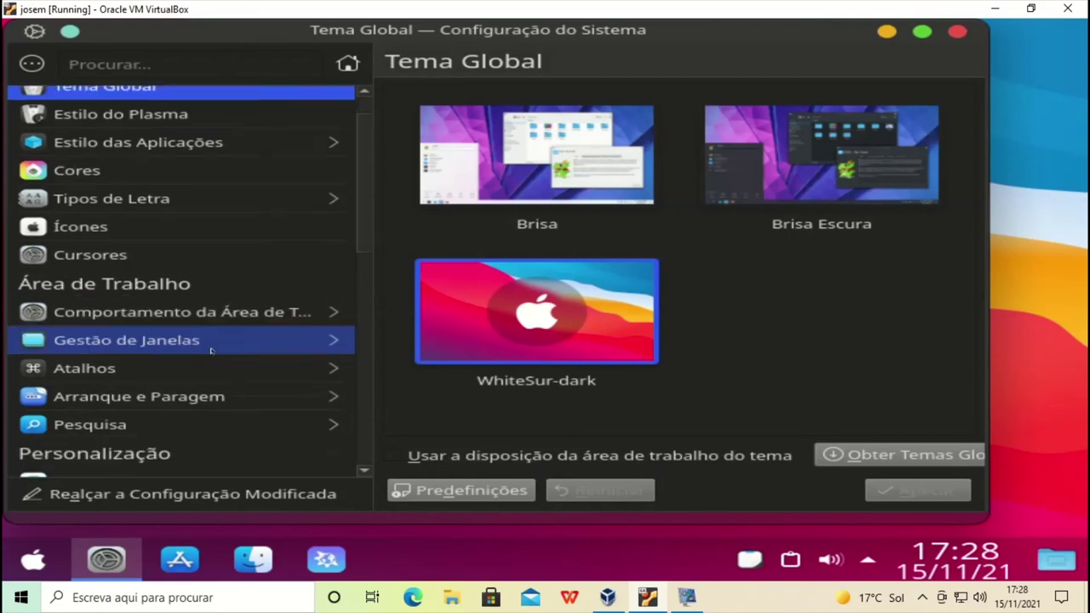
scroll(300, 308, down, 2)
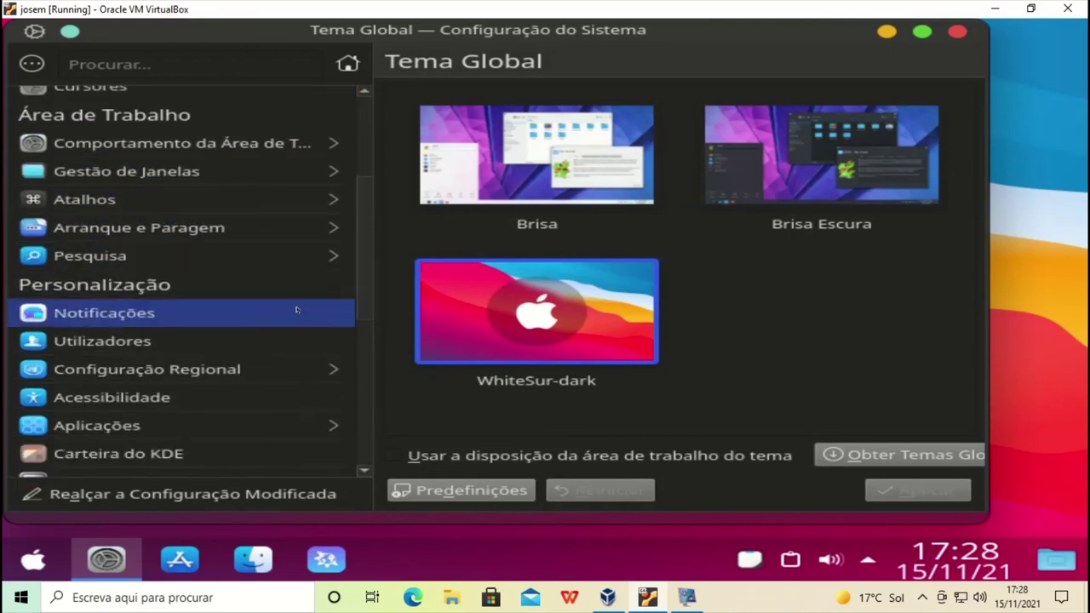
scroll(294, 310, down, 1)
scroll(294, 309, down, 4)
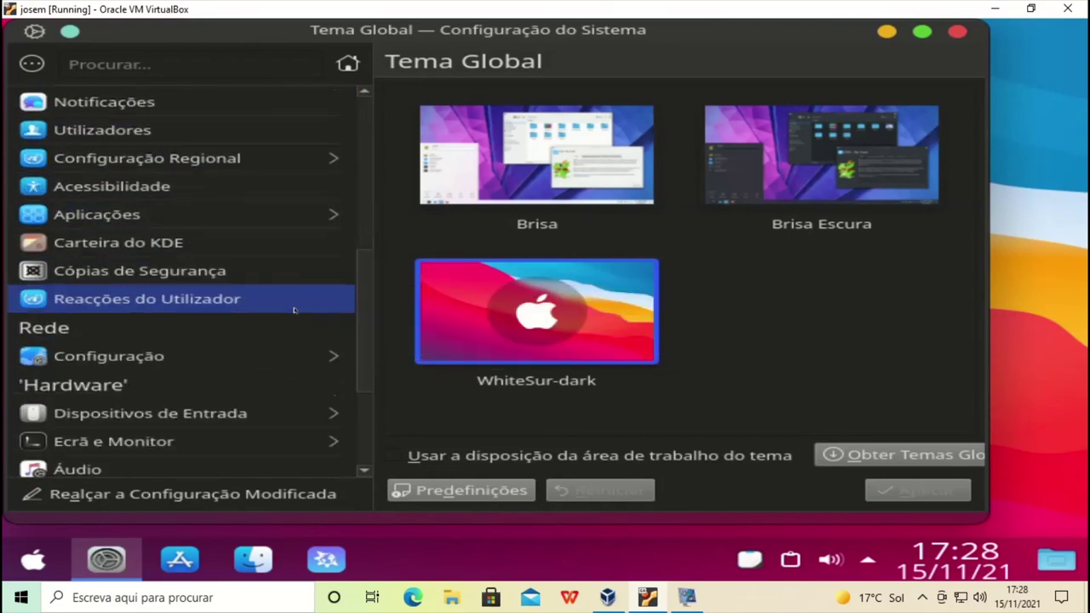
scroll(294, 310, down, 3)
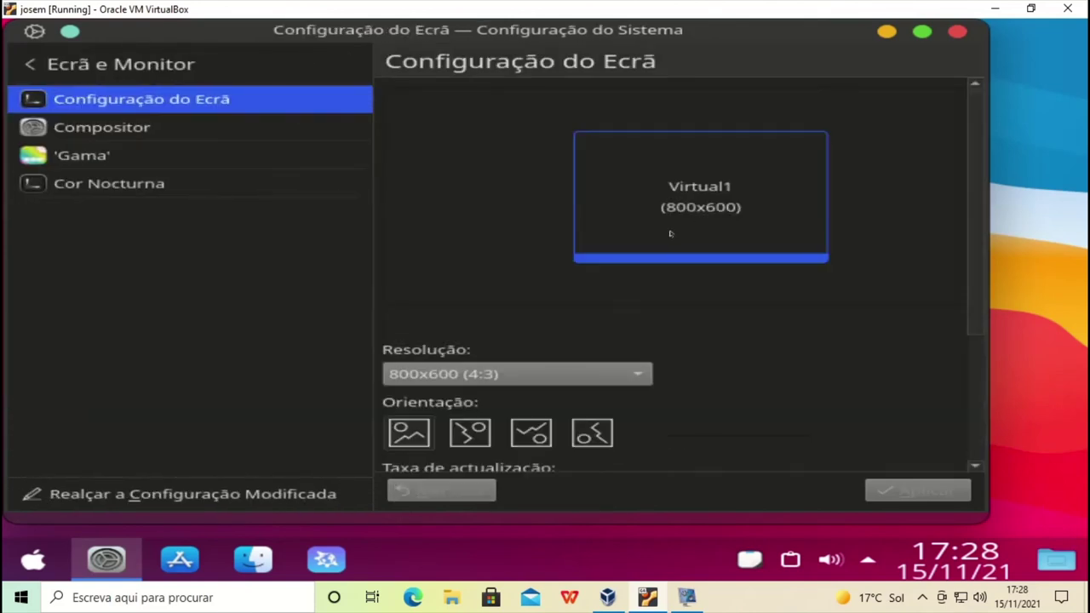
click(624, 376)
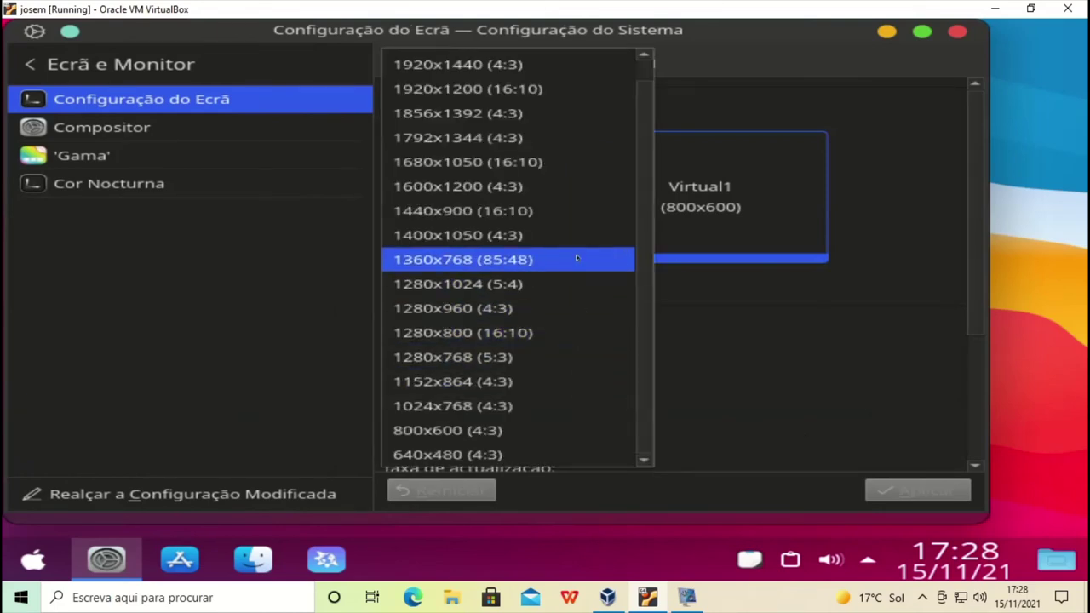
click(573, 288)
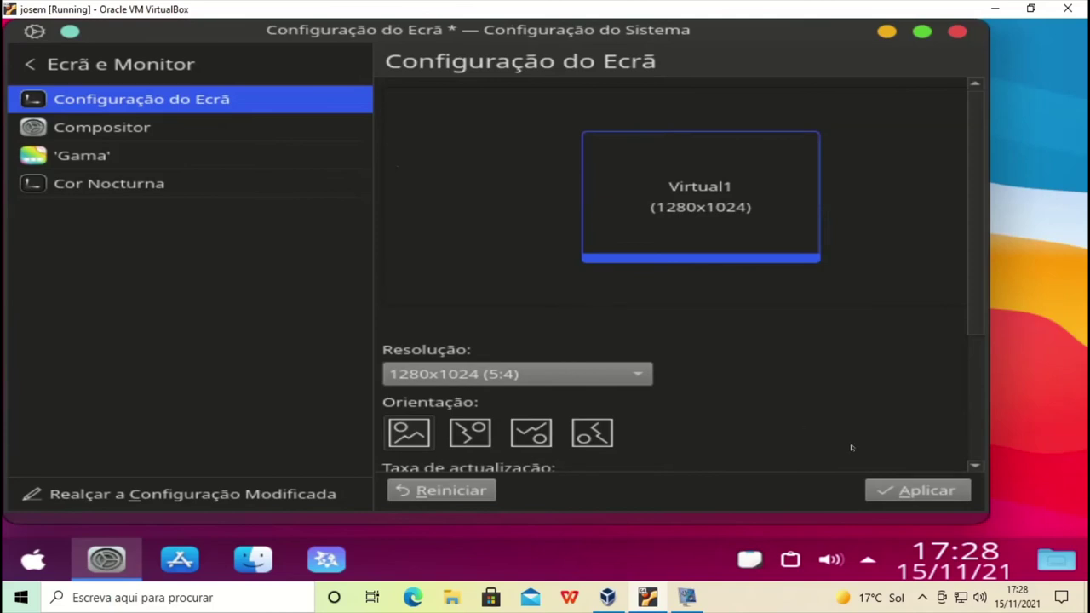
click(878, 489)
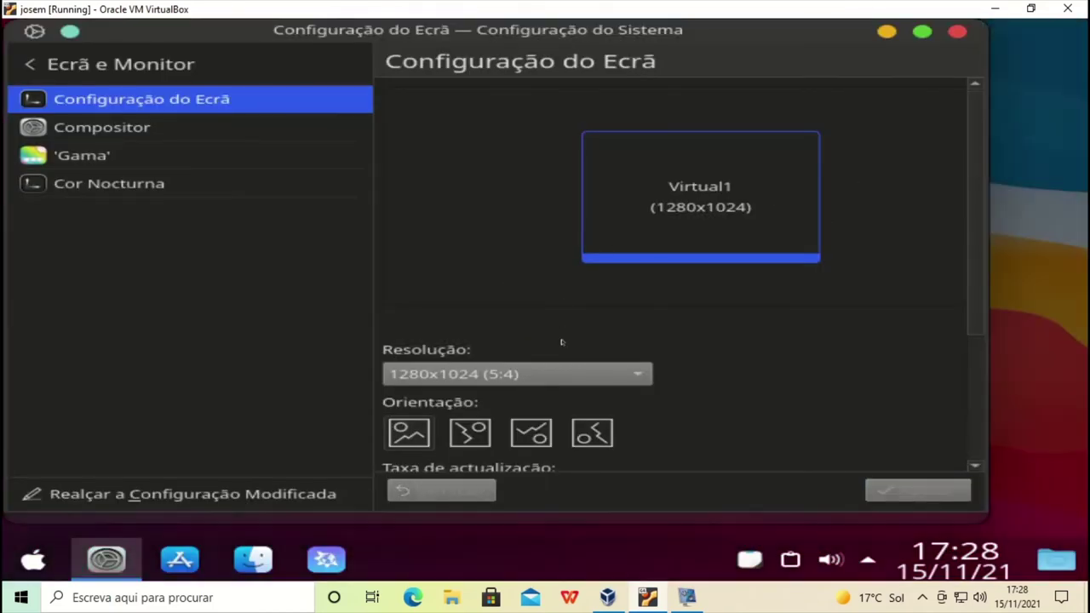
Step: Set the screen resolution to 1400x1050 (4:3), apply it and close the system settings
click(552, 379)
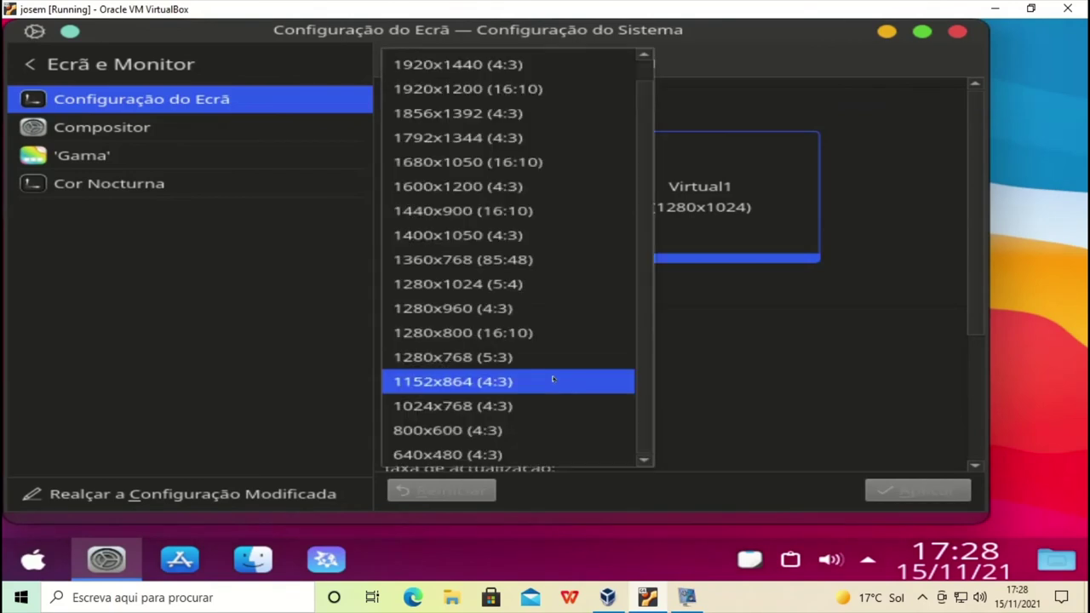
click(535, 247)
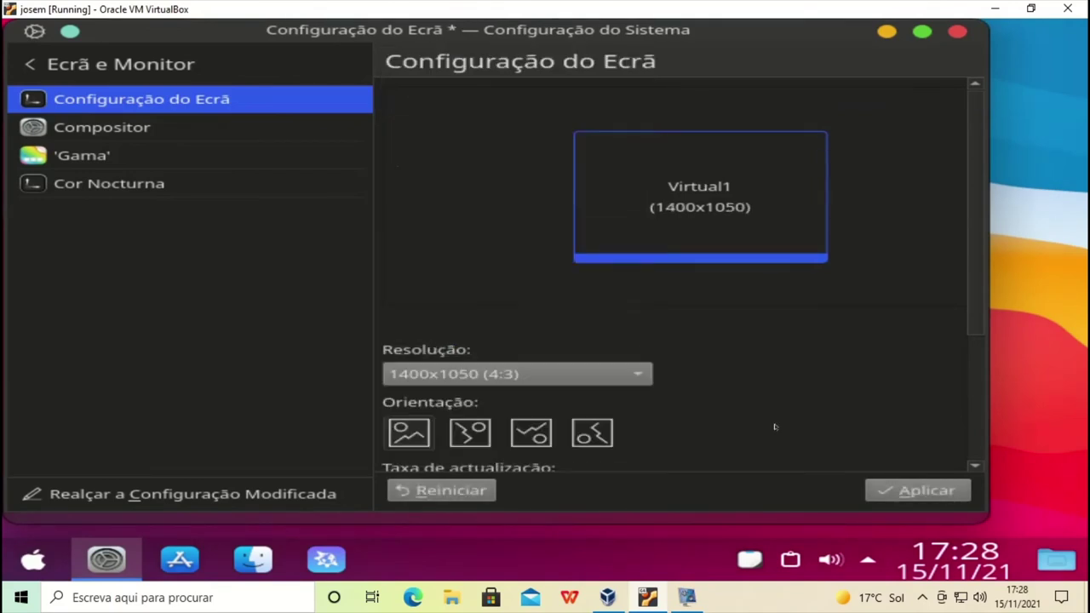
click(899, 491)
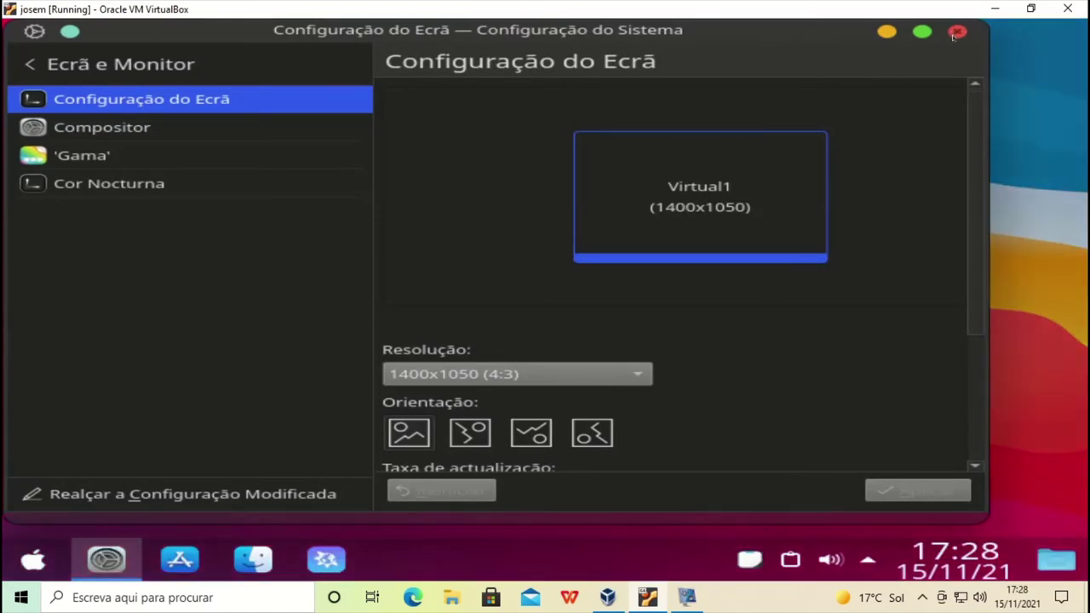
click(956, 33)
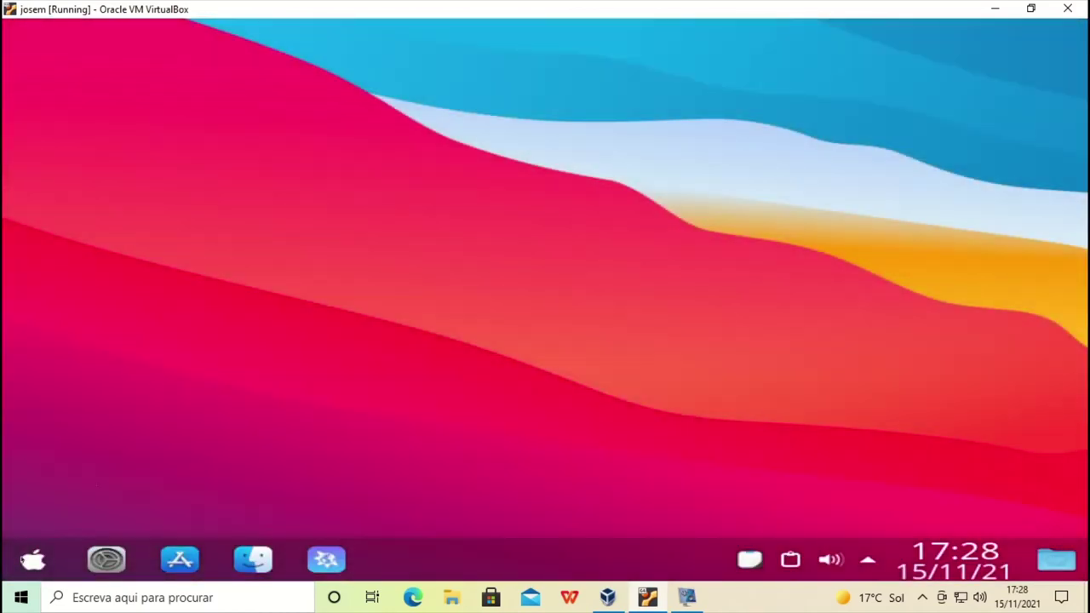
click(32, 559)
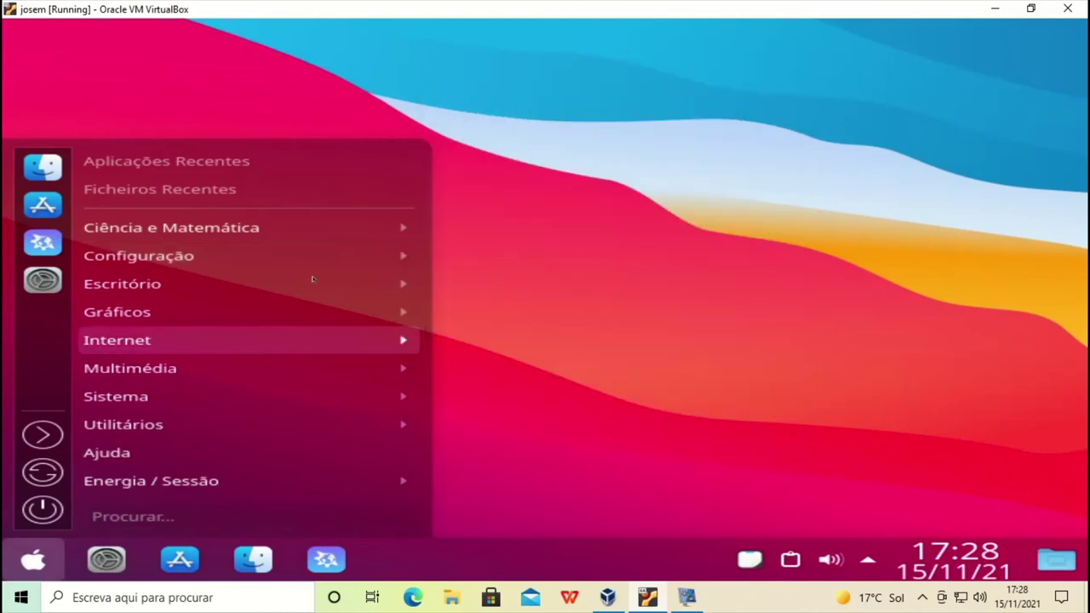
click(807, 258)
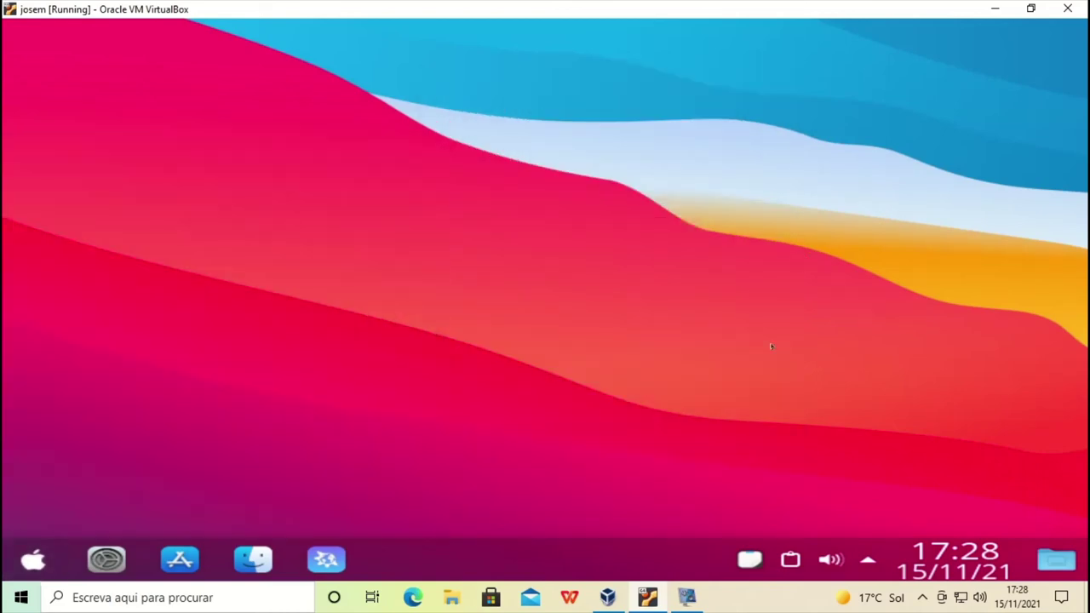
click(687, 597)
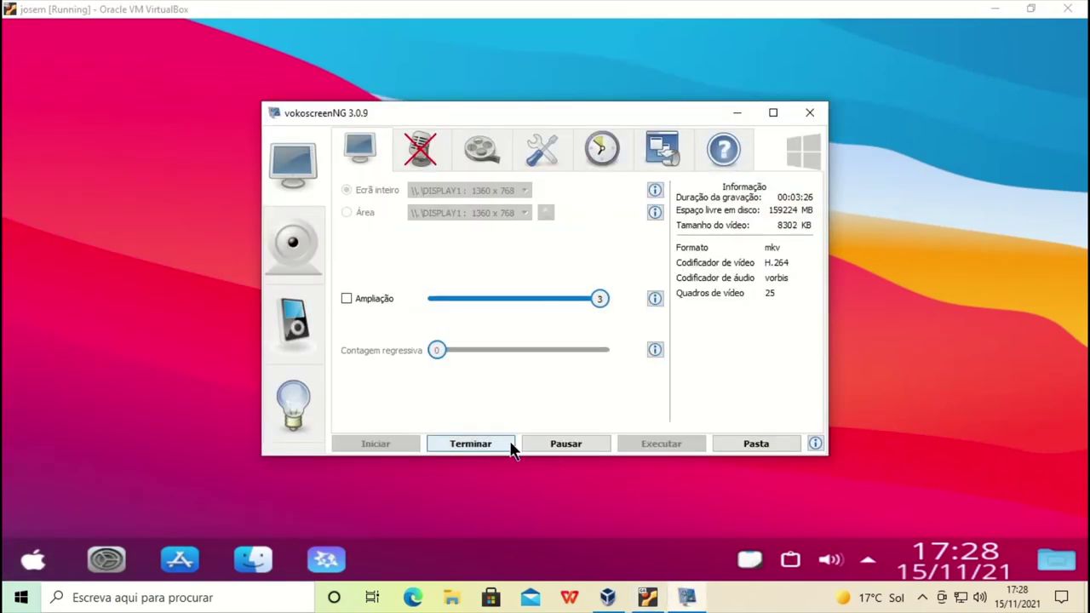